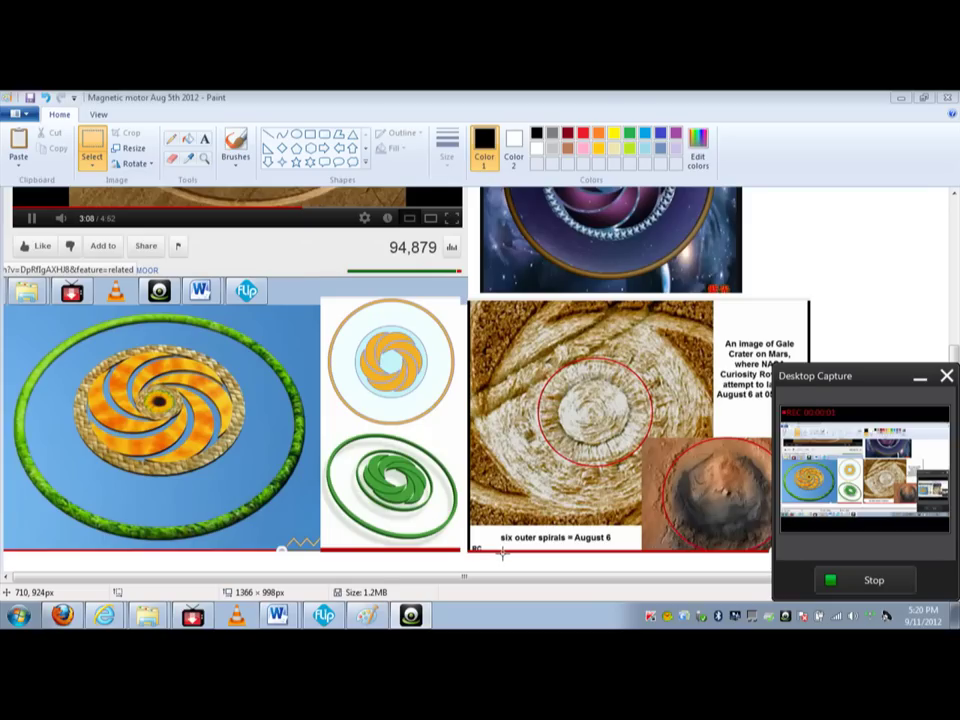
# Step: Minimize the capture window and scroll Paint to the top of the 'Magnetic motor Aug 5th 2012' image
pyautogui.click(919, 381)
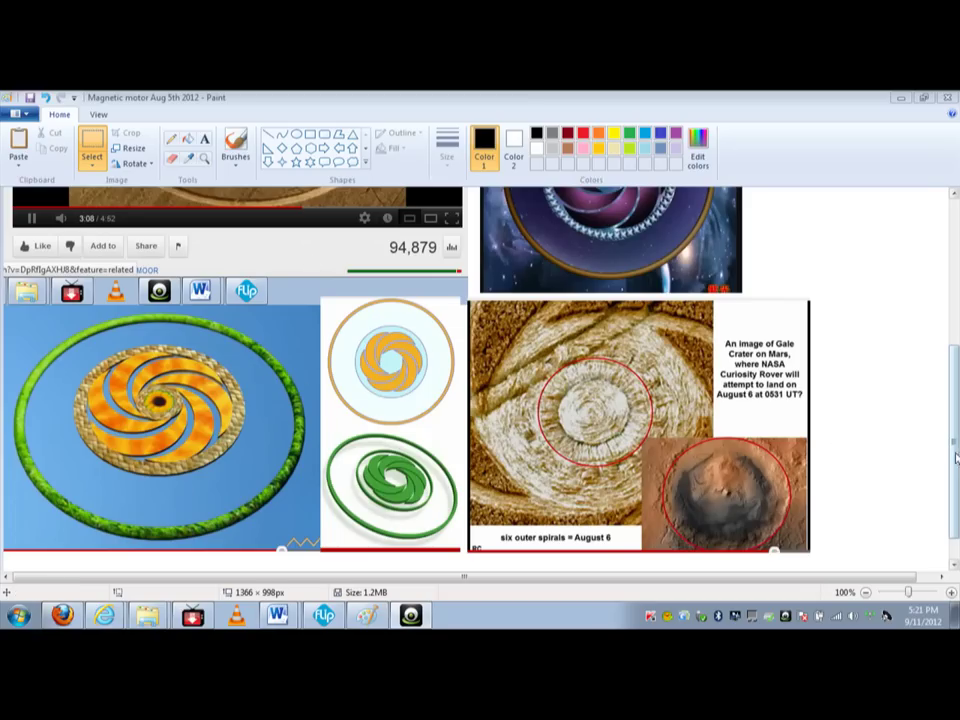
pyautogui.moveTo(953, 461); pyautogui.dragTo(924, 318)
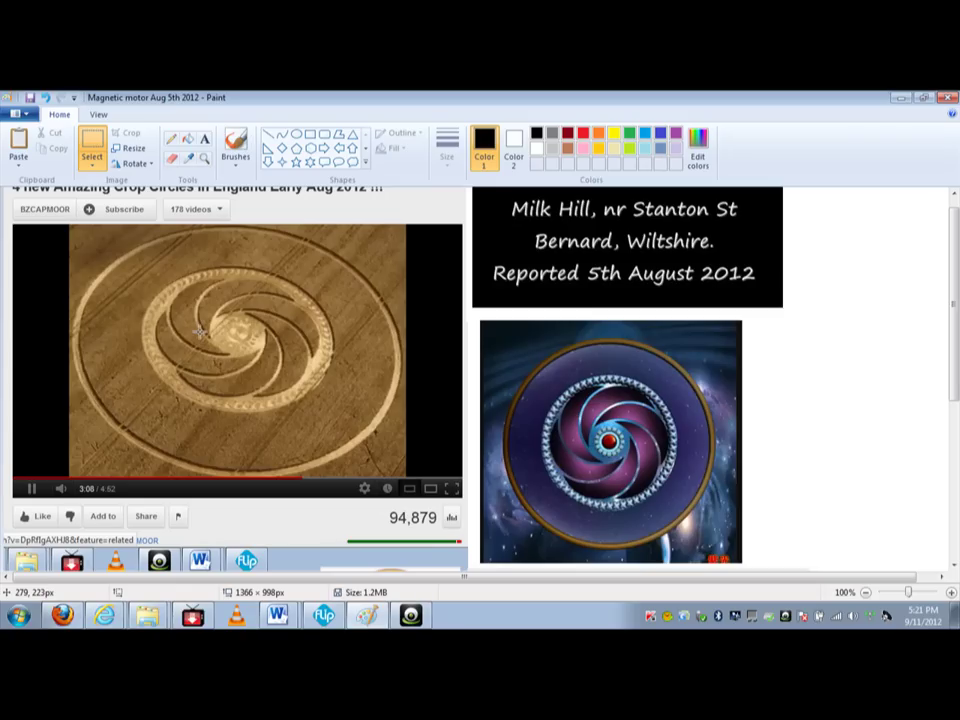
# Step: Launch eMachineShop from the Start menu with a blank design
pyautogui.click(19, 616)
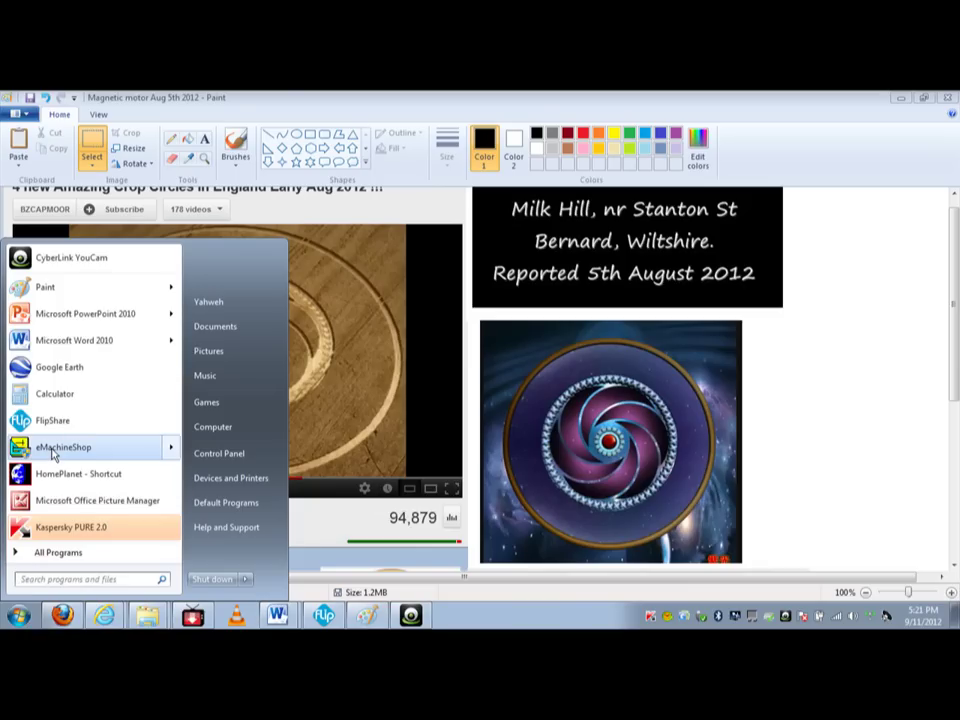
pyautogui.moveTo(52, 455)
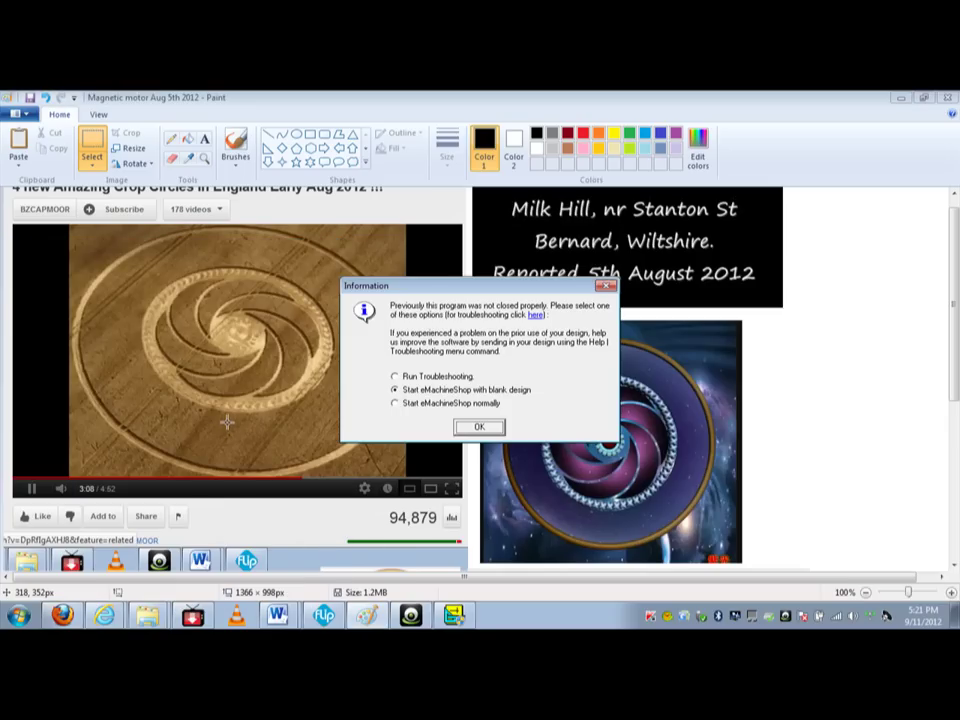
pyautogui.click(481, 428)
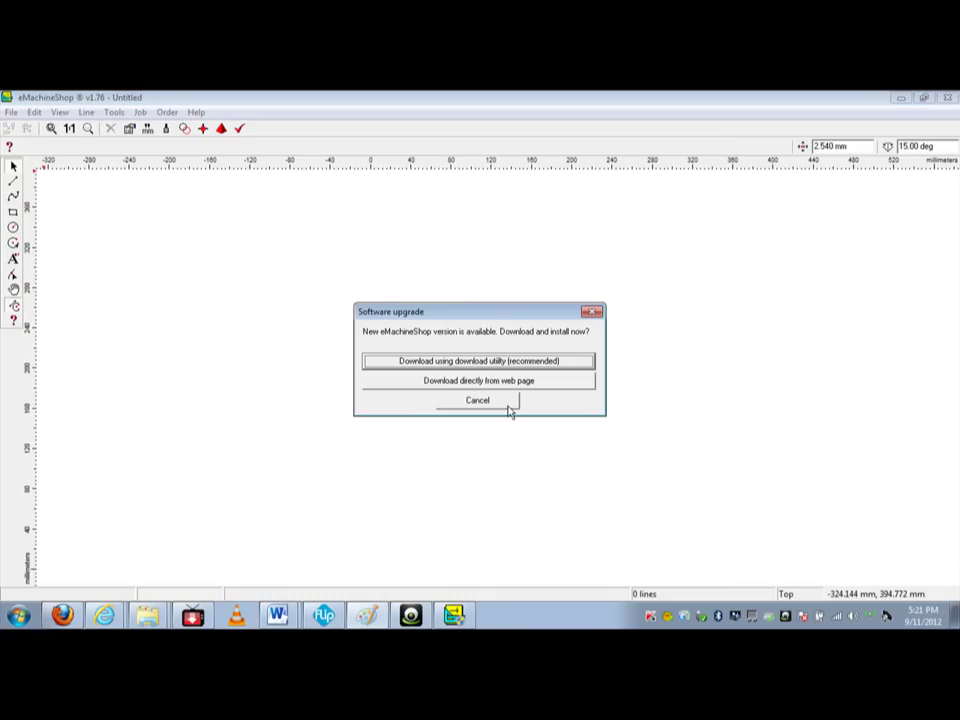
# Step: Decline the upgrade offer, try reopening recent design 27, and dismiss its missing-design error
pyautogui.click(497, 404)
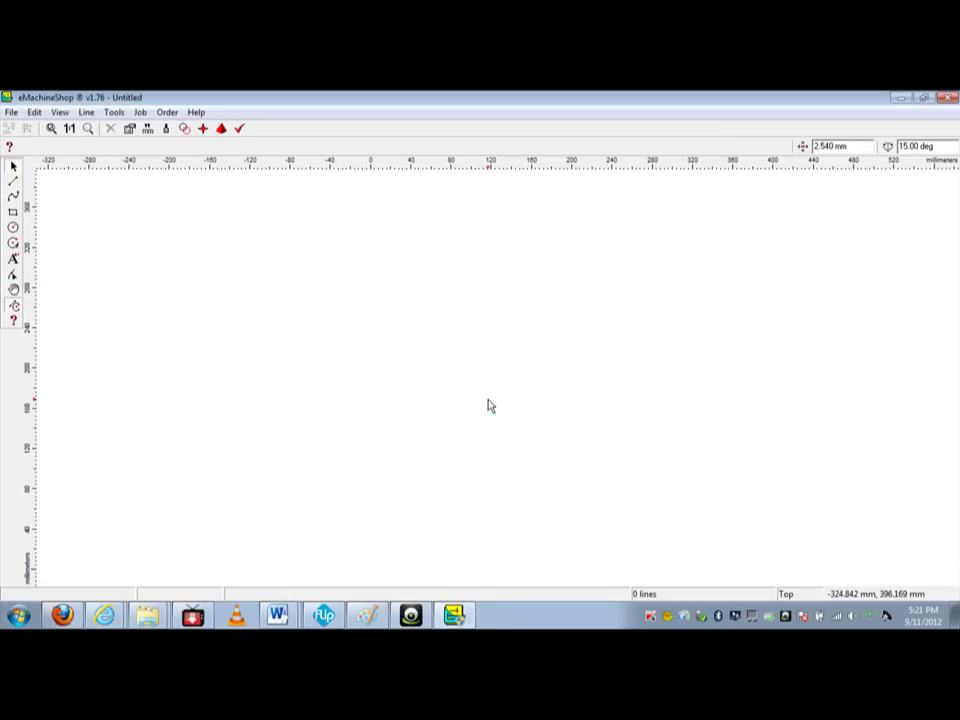
pyautogui.click(11, 112)
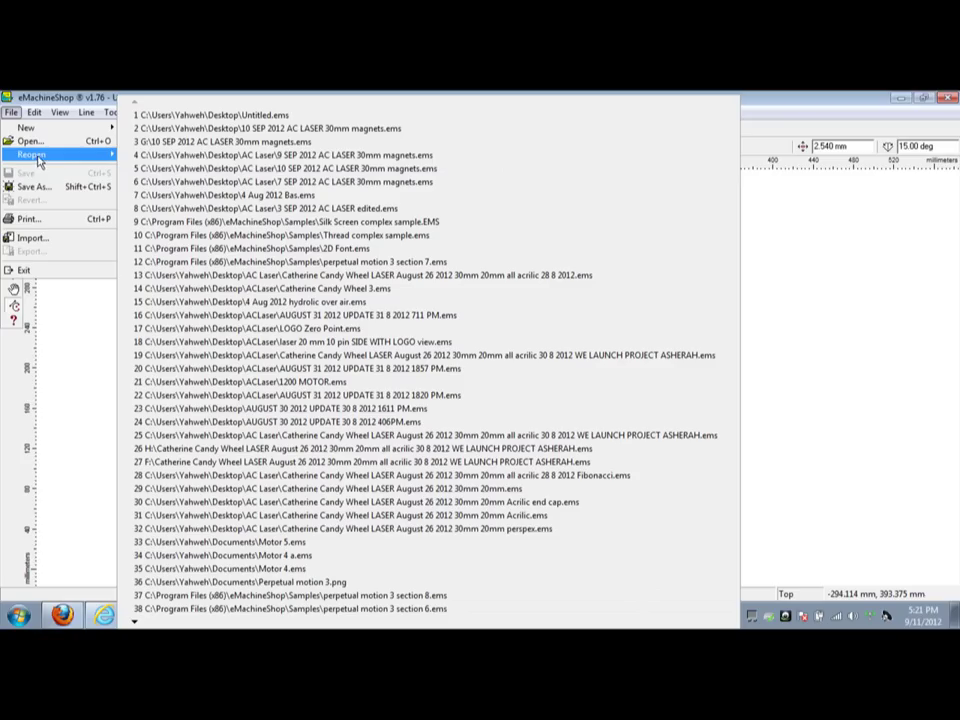
pyautogui.moveTo(36, 158)
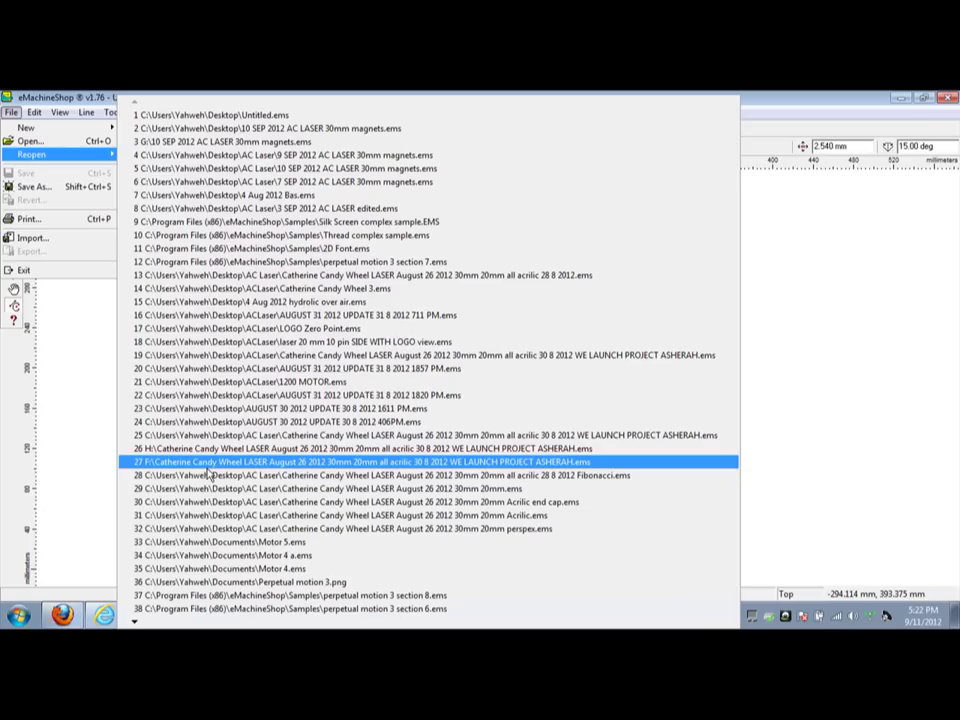
pyautogui.click(208, 470)
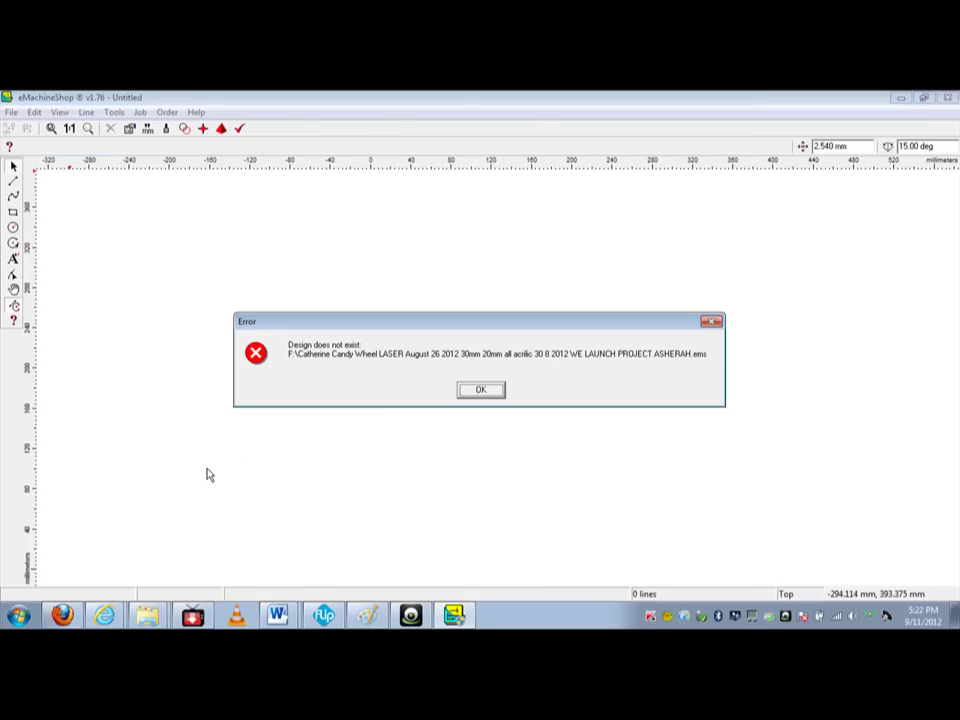
pyautogui.click(484, 390)
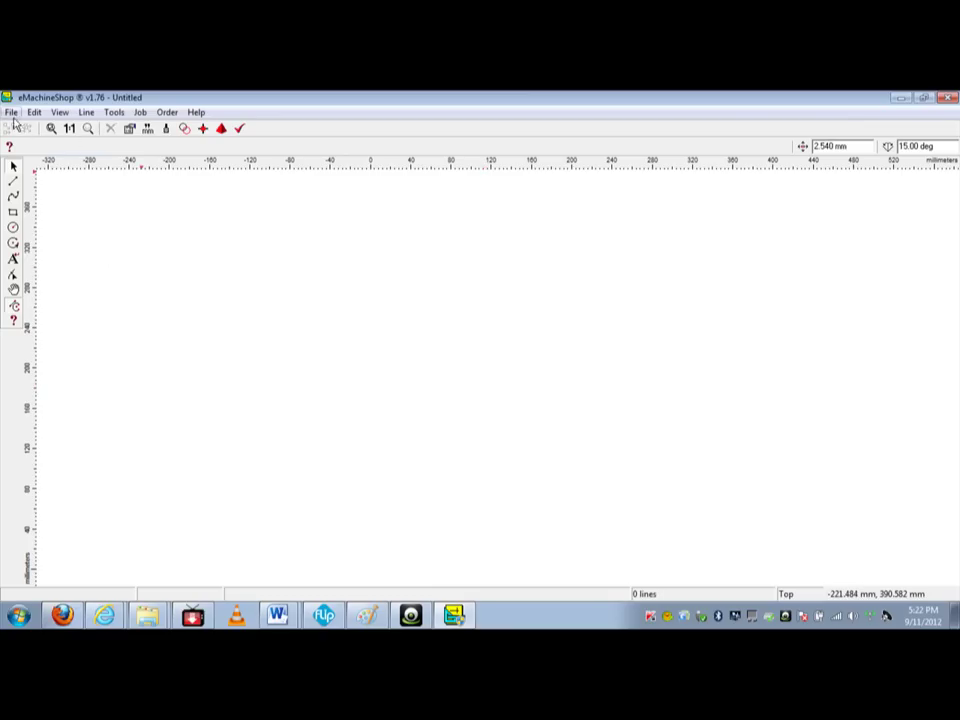
# Step: Open the design '4 Aug 2012 Bas' from the Desktop folder
pyautogui.click(11, 113)
pyautogui.click(28, 141)
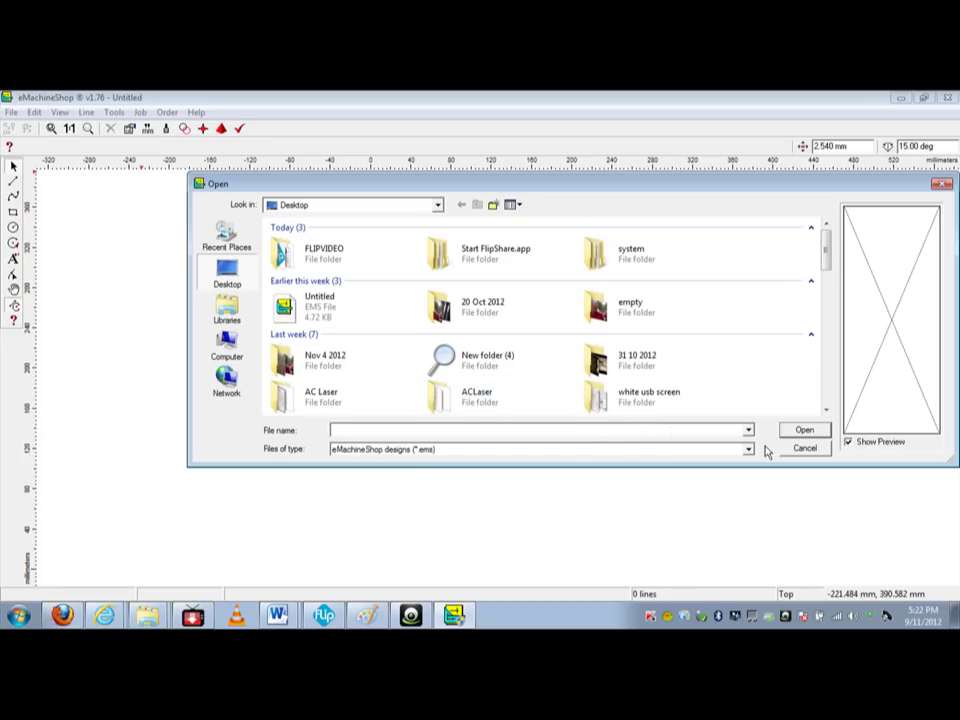
pyautogui.moveTo(825, 250)
pyautogui.mouseDown()
pyautogui.moveTo(825, 316)
pyautogui.moveTo(823, 302)
pyautogui.mouseUp()
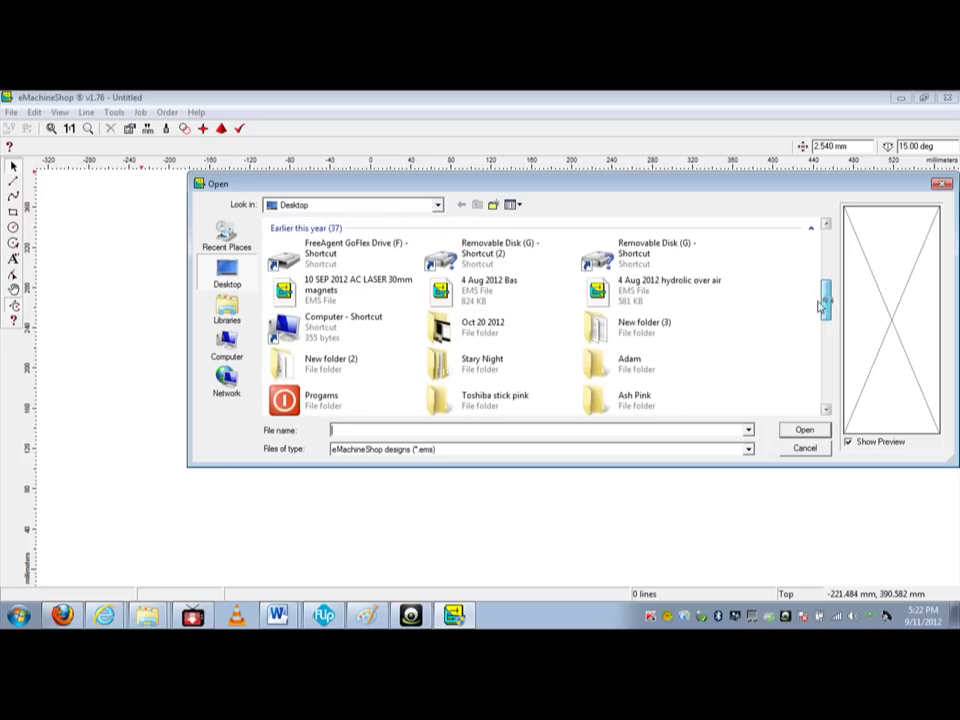
pyautogui.click(445, 288)
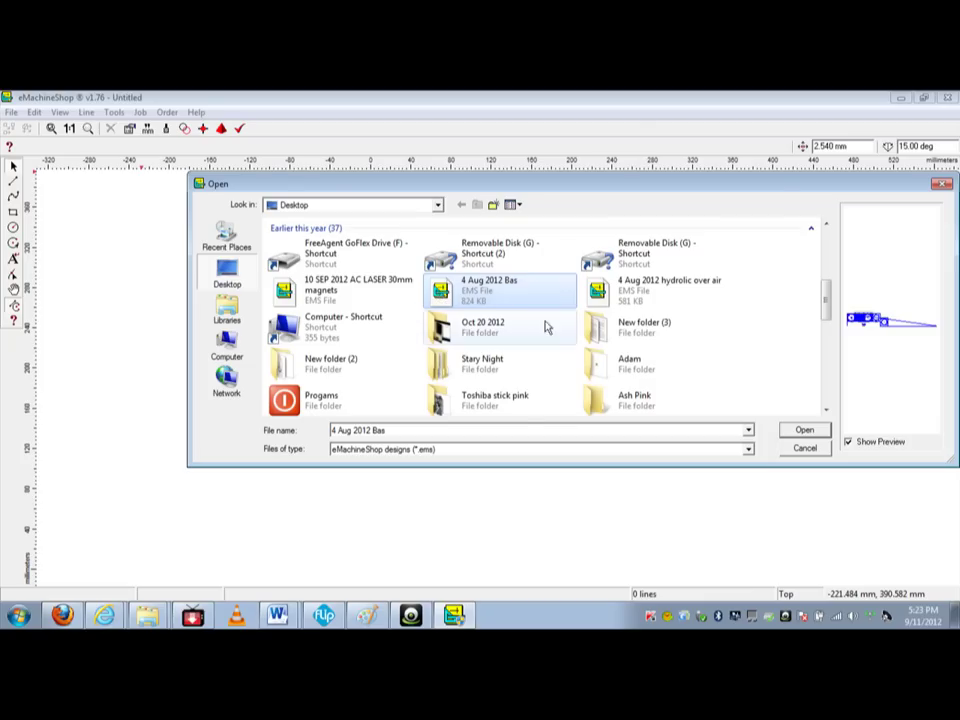
pyautogui.click(805, 431)
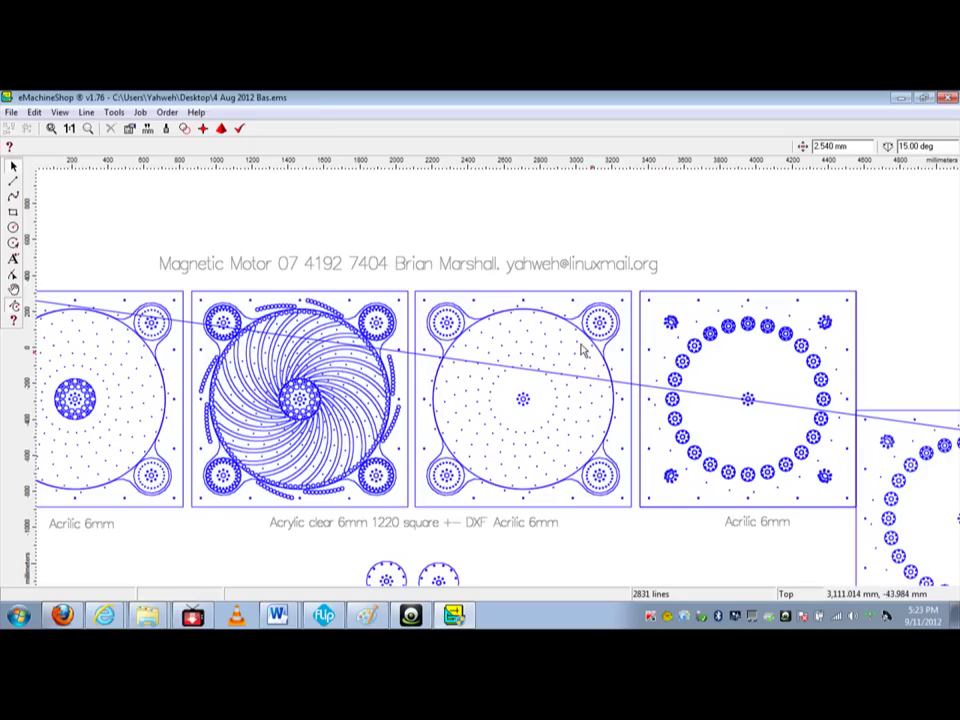
# Step: Zoom to fit so the five panels, two discs and long diagonal line all show
pyautogui.click(51, 129)
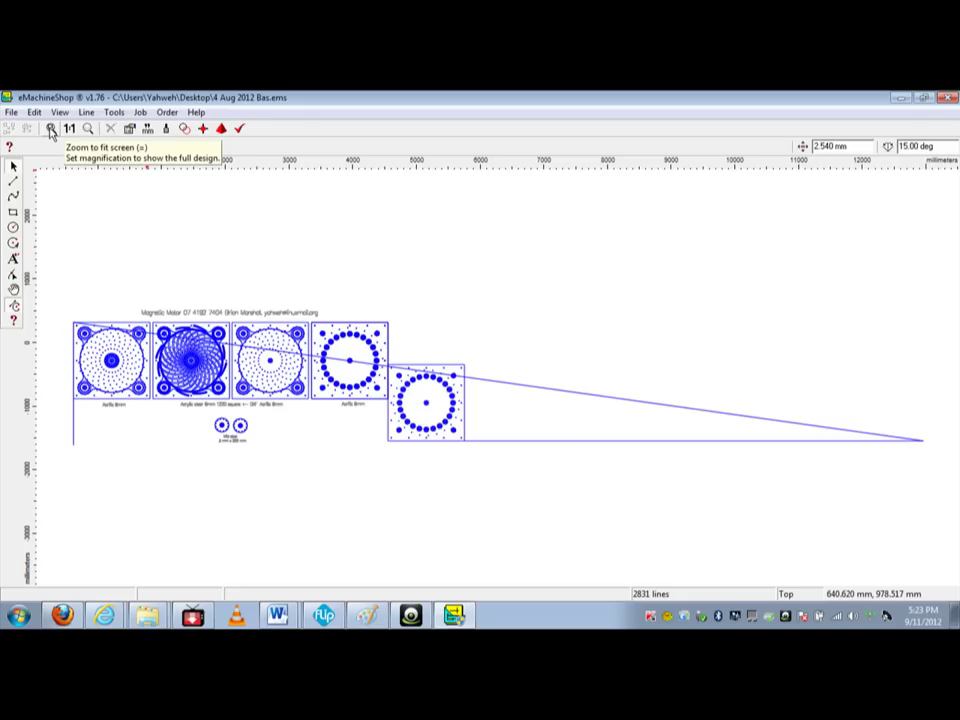
# Step: Select the long diagonal line, which measures 13,465.405 mm at 172.06 deg
pyautogui.click(583, 394)
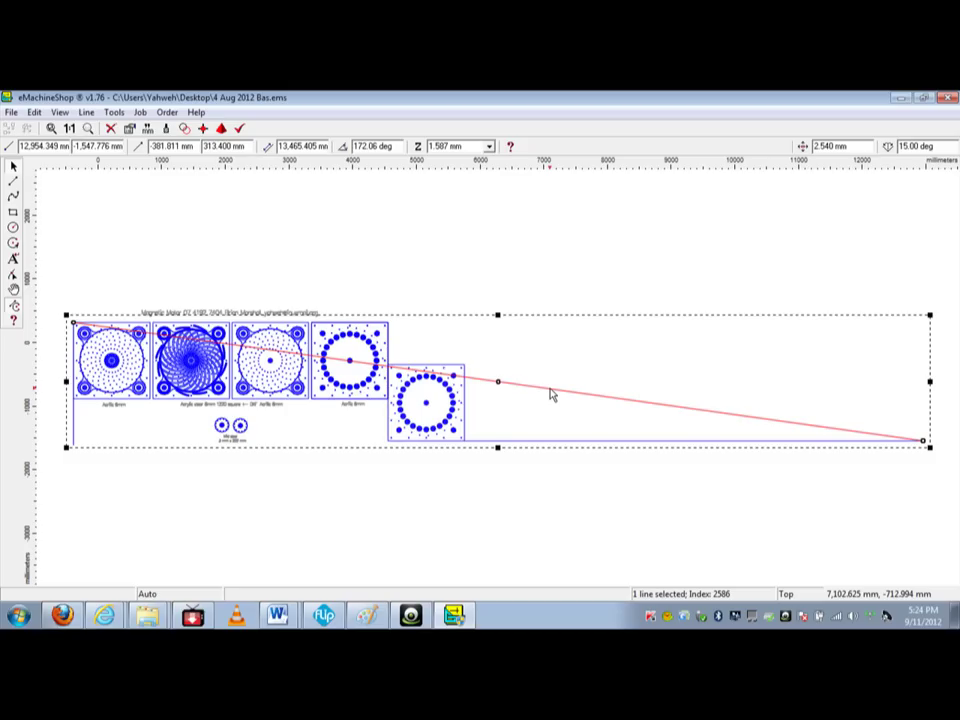
# Step: Select the 7,199 mm horizontal line at 0.00 deg beneath the diagonal instead
pyautogui.click(538, 442)
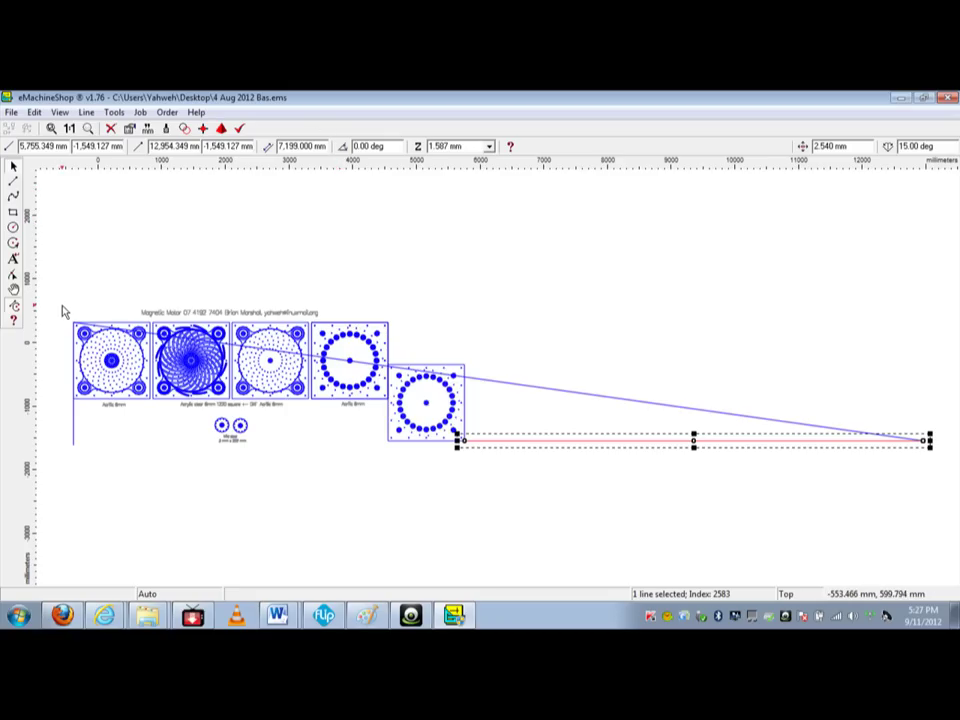
# Step: Zoom into the acrylic panels and steel rings, then bring Paint's reference image forward
pyautogui.click(51, 128)
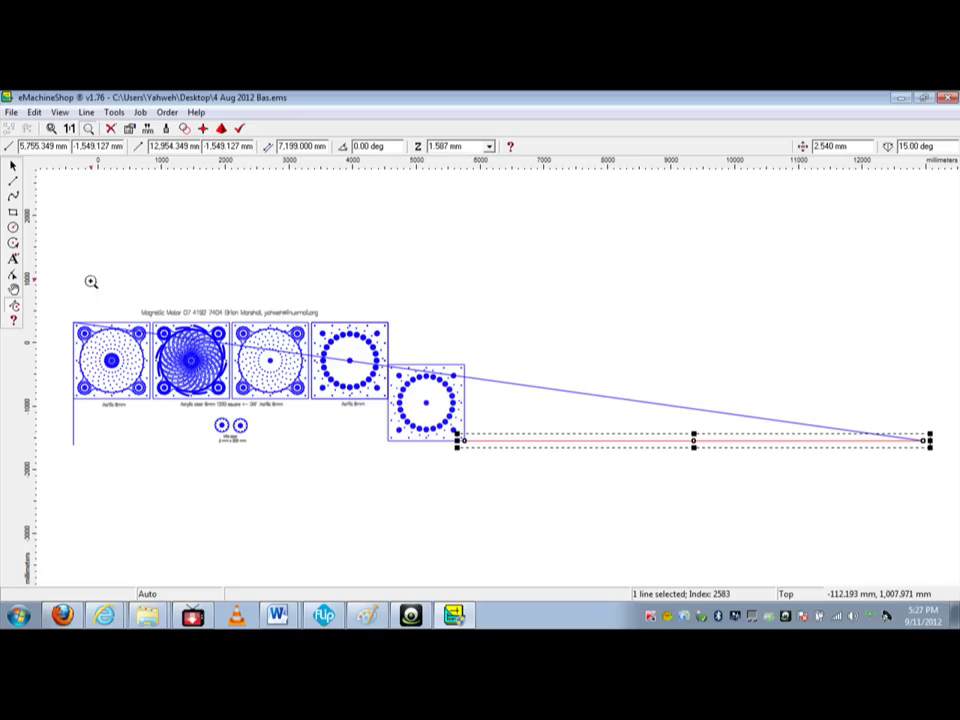
pyautogui.moveTo(63, 304)
pyautogui.mouseDown()
pyautogui.moveTo(298, 463)
pyautogui.moveTo(350, 484)
pyautogui.moveTo(396, 478)
pyautogui.mouseUp()
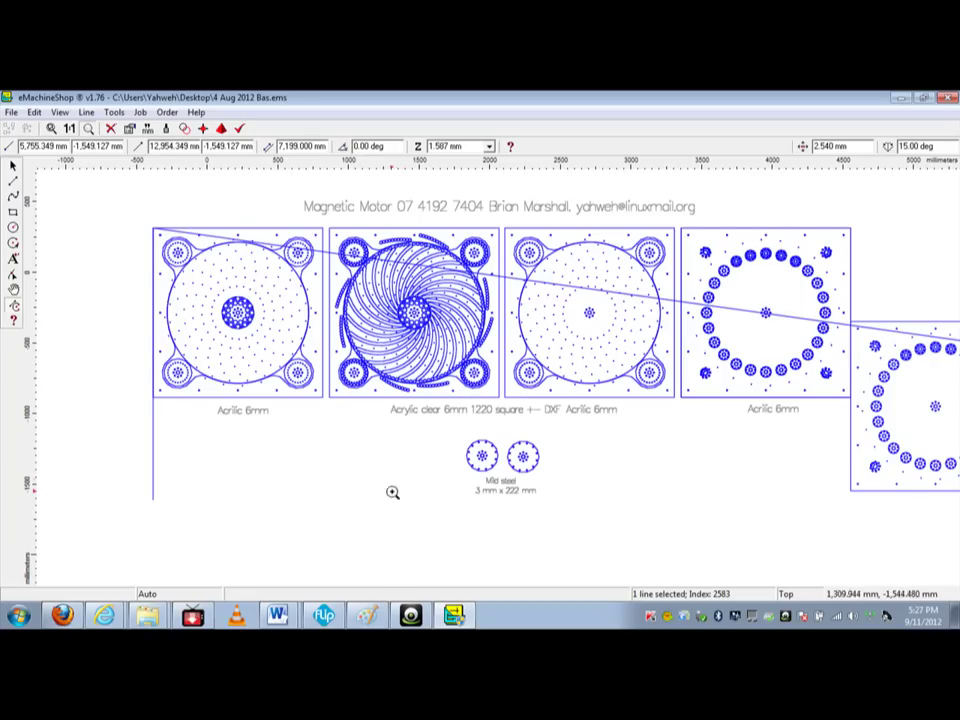
pyautogui.click(369, 617)
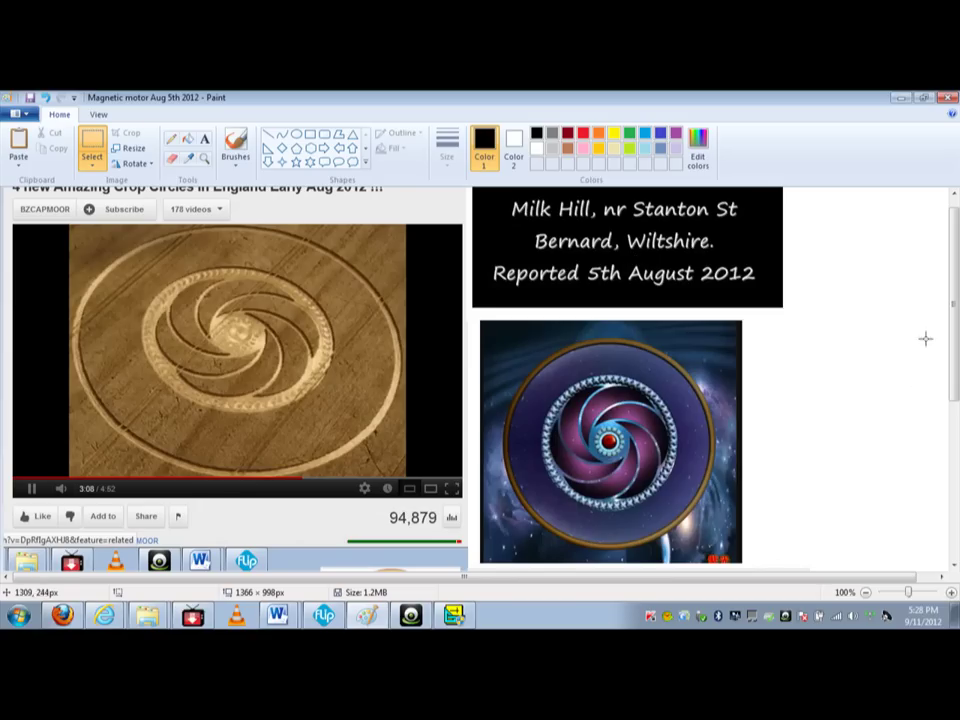
# Step: Scroll down in Paint to the spiral drawings and the Gale Crater Mars image
pyautogui.moveTo(955, 305); pyautogui.dragTo(955, 458)
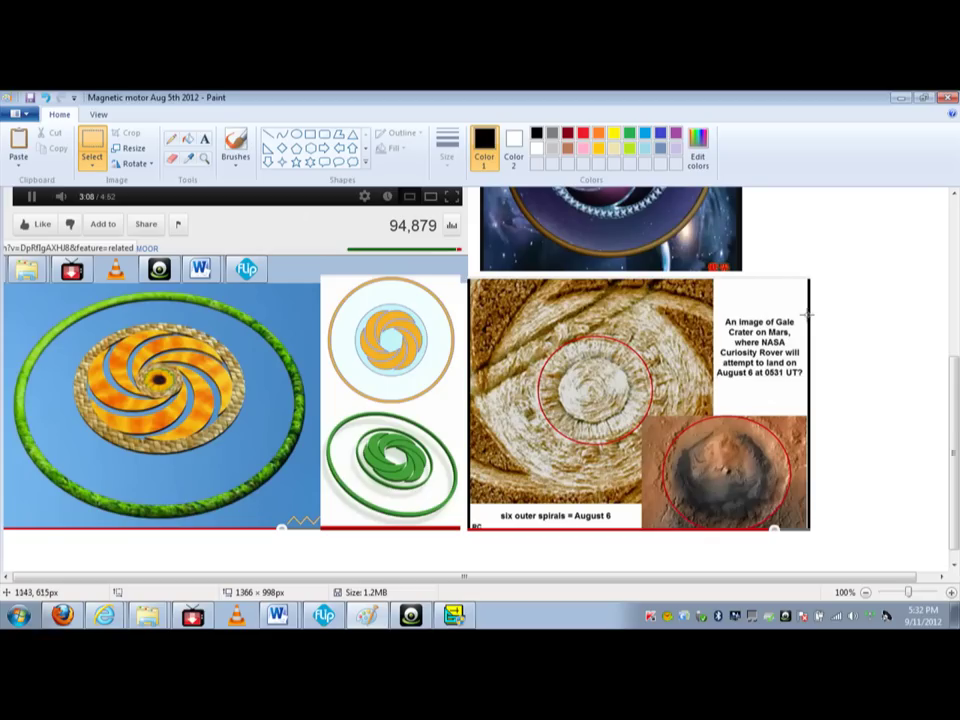
# Step: Scroll Paint back up to the Milk Hill crop circle and spiral artwork
pyautogui.moveTo(955, 390); pyautogui.dragTo(955, 225)
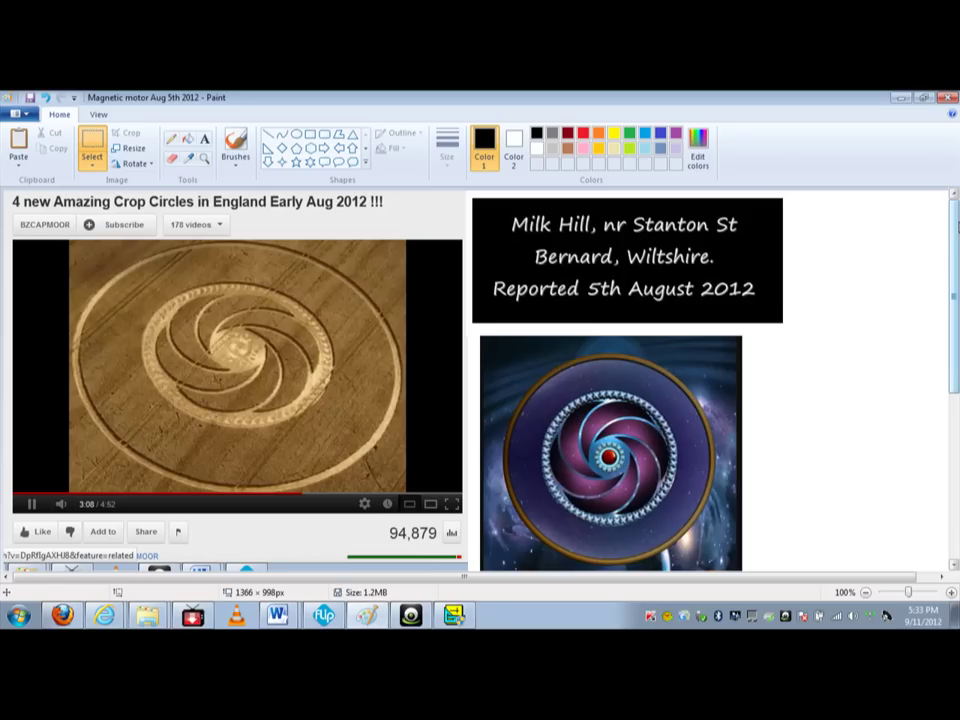
# Step: Return to the eMachineShop layout and select the 1,926.966 mm vertical line on the left edge
pyautogui.click(456, 616)
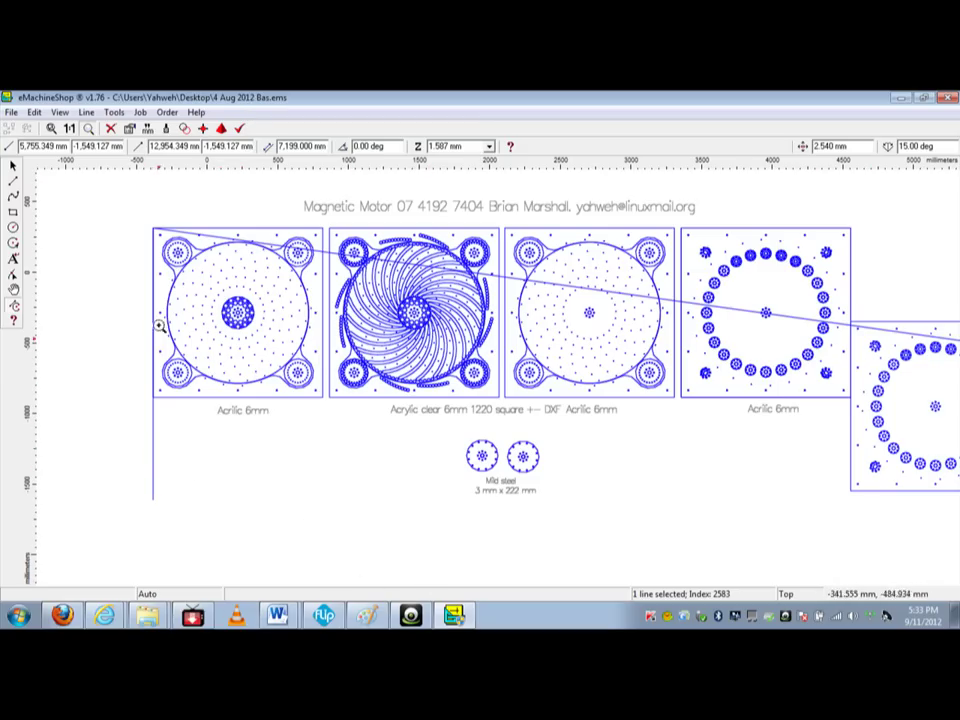
pyautogui.click(12, 165)
pyautogui.click(154, 446)
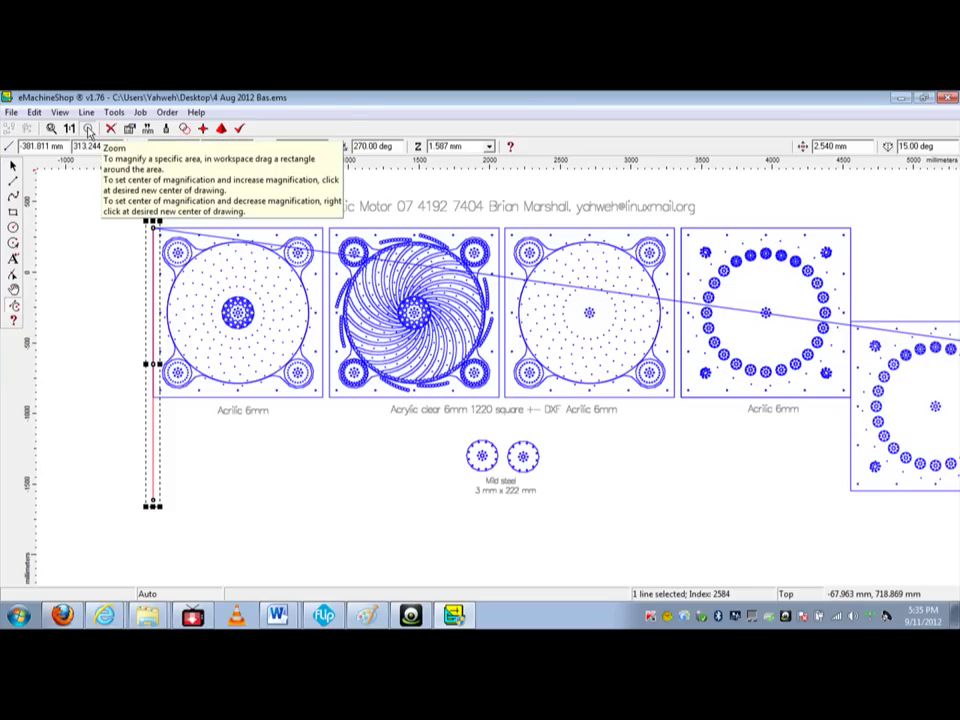
# Step: Zoom in on the central spiral acrylic panel to show its curved slots and hole rings
pyautogui.click(88, 130)
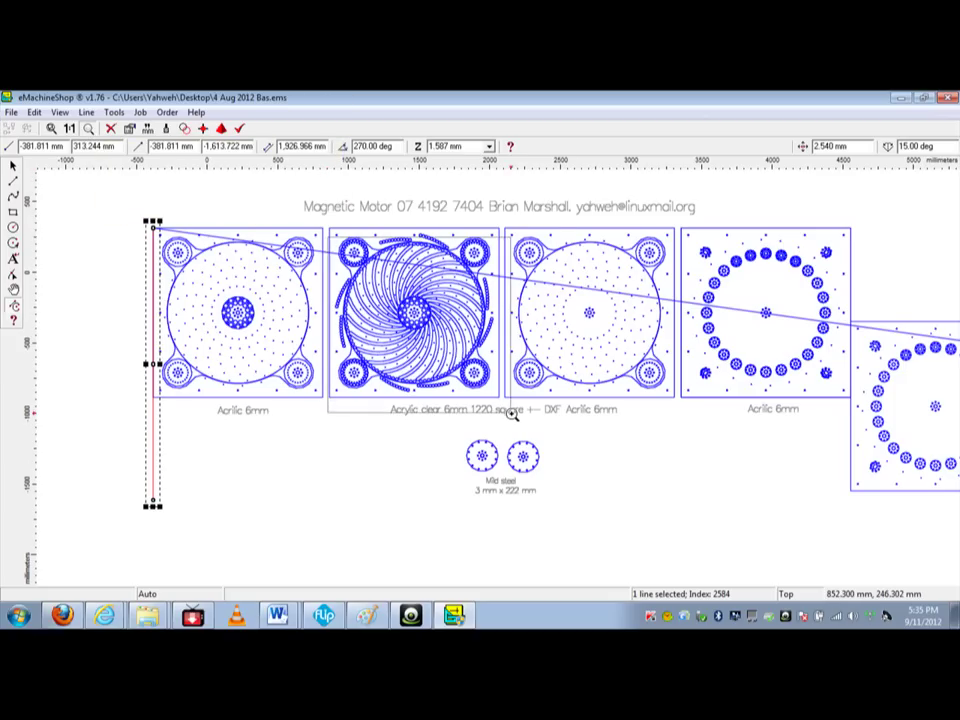
pyautogui.click(382, 310)
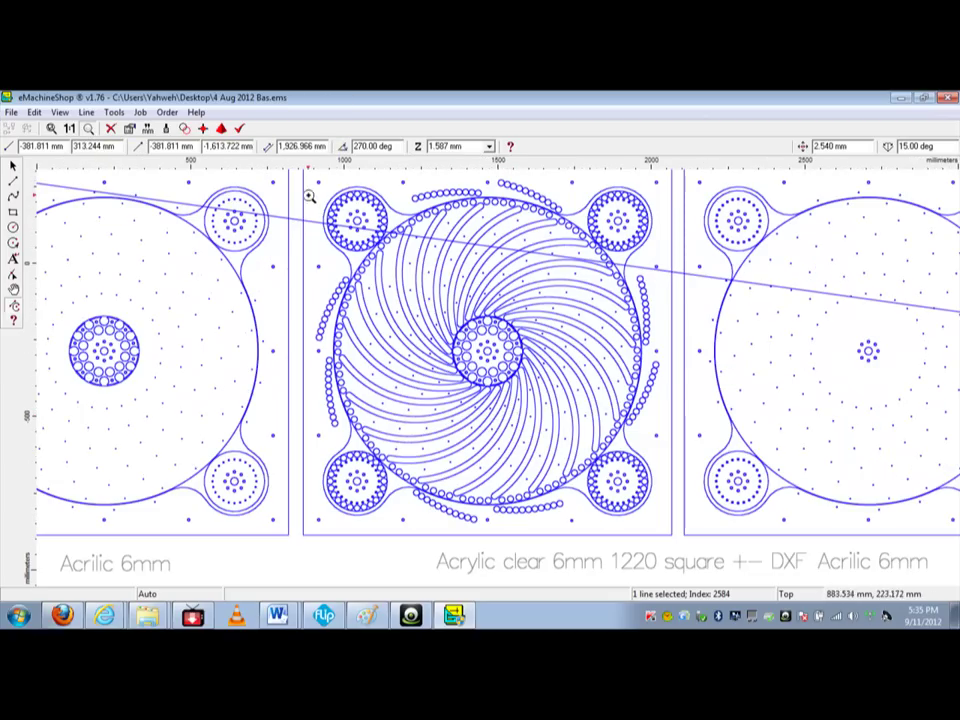
pyautogui.moveTo(306, 193)
pyautogui.mouseDown()
pyautogui.moveTo(377, 326)
pyautogui.moveTo(540, 446)
pyautogui.moveTo(462, 376)
pyautogui.moveTo(512, 410)
pyautogui.mouseUp()
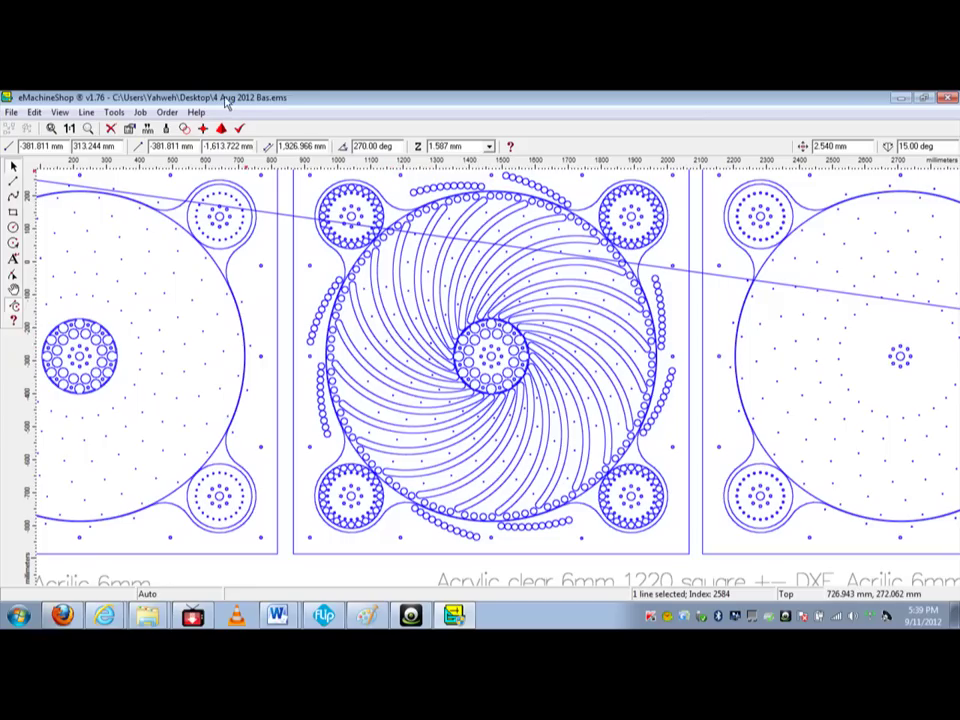
# Step: Bring the Paint window with the Milk Hill crop-circle reference image to the front
pyautogui.click(370, 614)
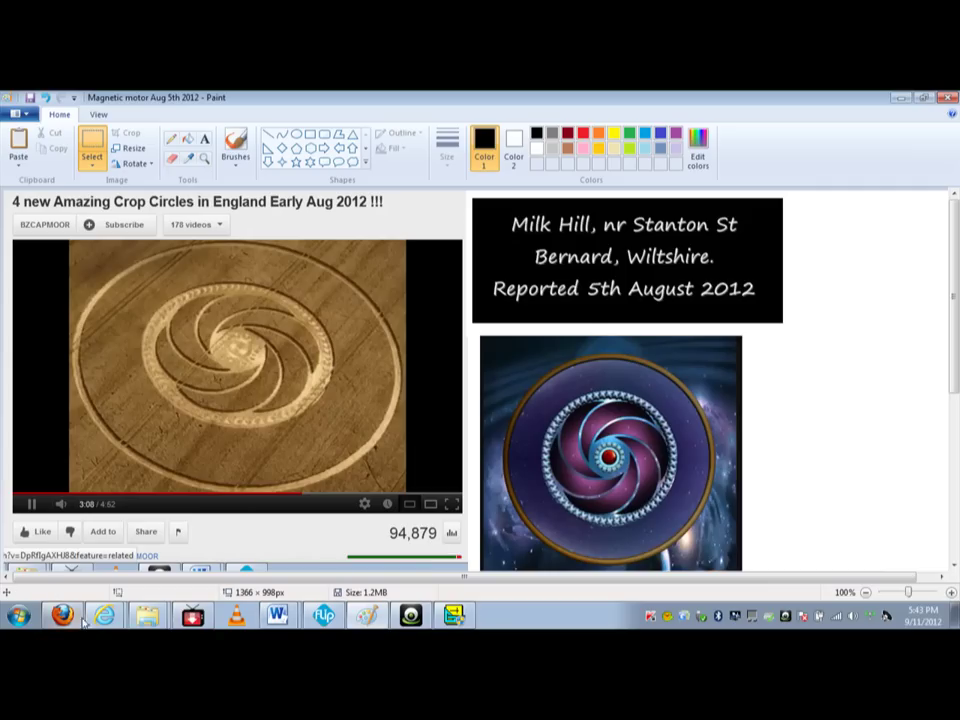
# Step: Back in eMachineShop, zoom onto the small disc's left edge and select an 8.000 mm hole
pyautogui.click(454, 616)
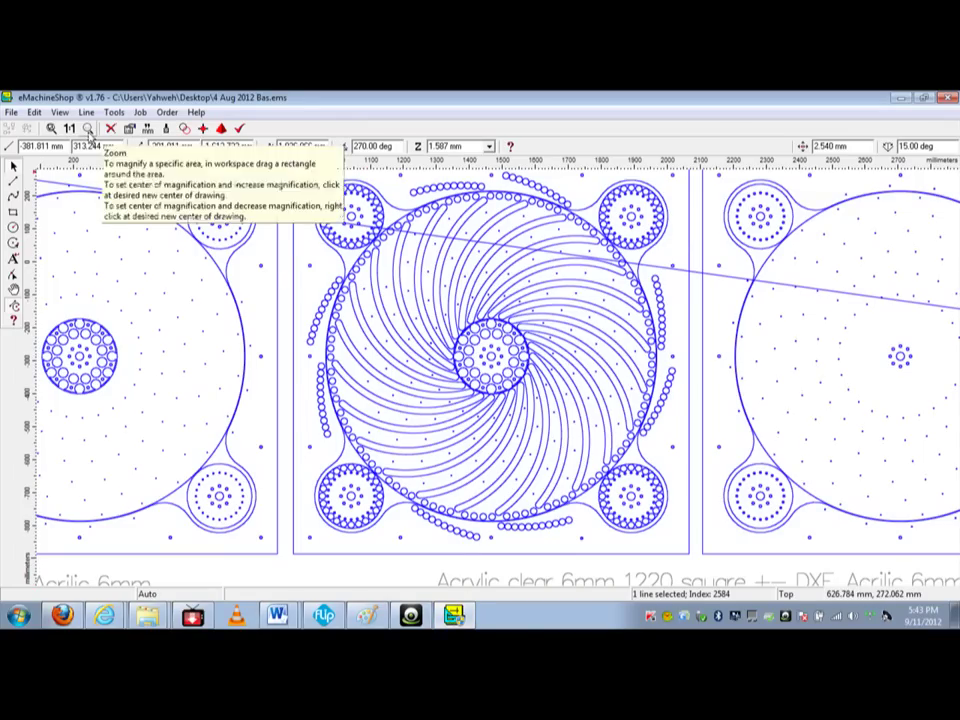
pyautogui.click(88, 128)
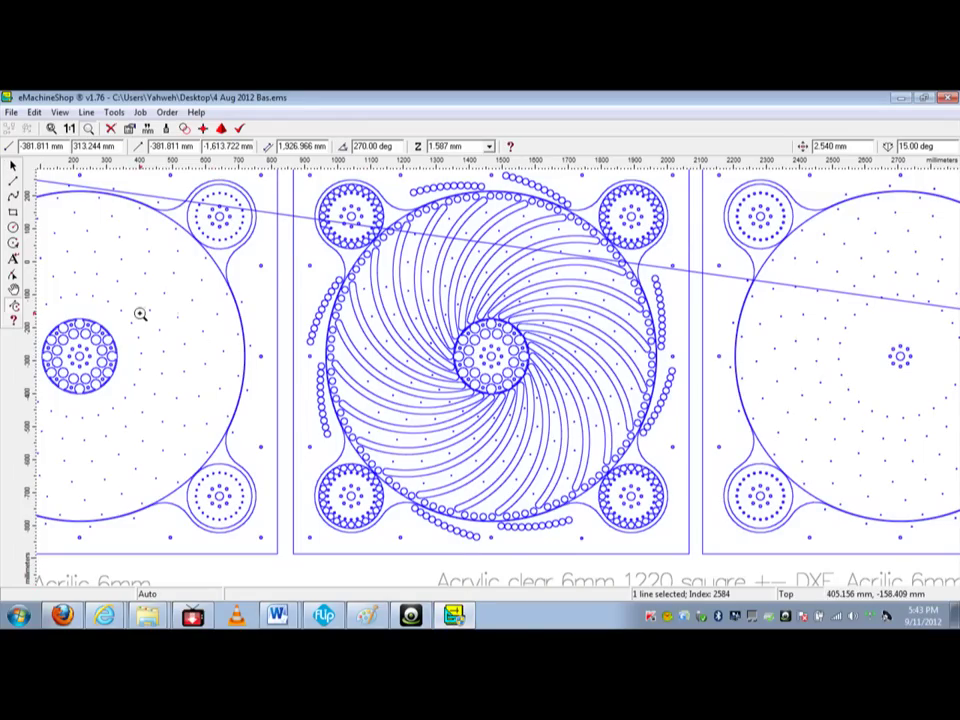
pyautogui.moveTo(127, 308)
pyautogui.mouseDown()
pyautogui.moveTo(90, 378)
pyautogui.moveTo(37, 420)
pyautogui.mouseUp()
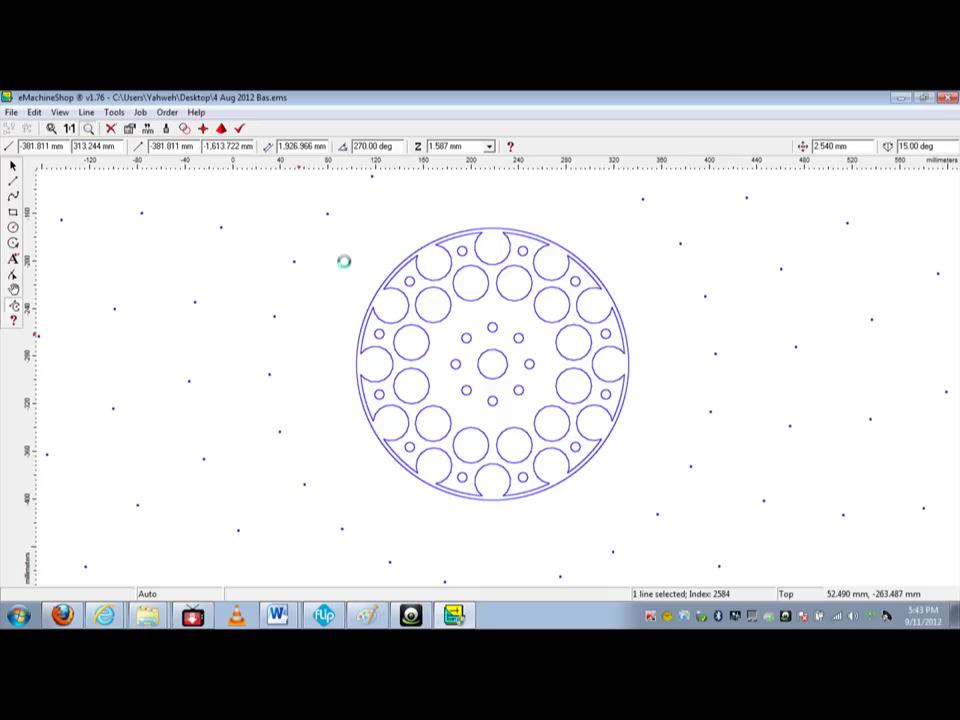
pyautogui.moveTo(332, 253)
pyautogui.mouseDown()
pyautogui.moveTo(647, 514)
pyautogui.moveTo(638, 510)
pyautogui.mouseUp()
pyautogui.moveTo(266, 255); pyautogui.dragTo(471, 410)
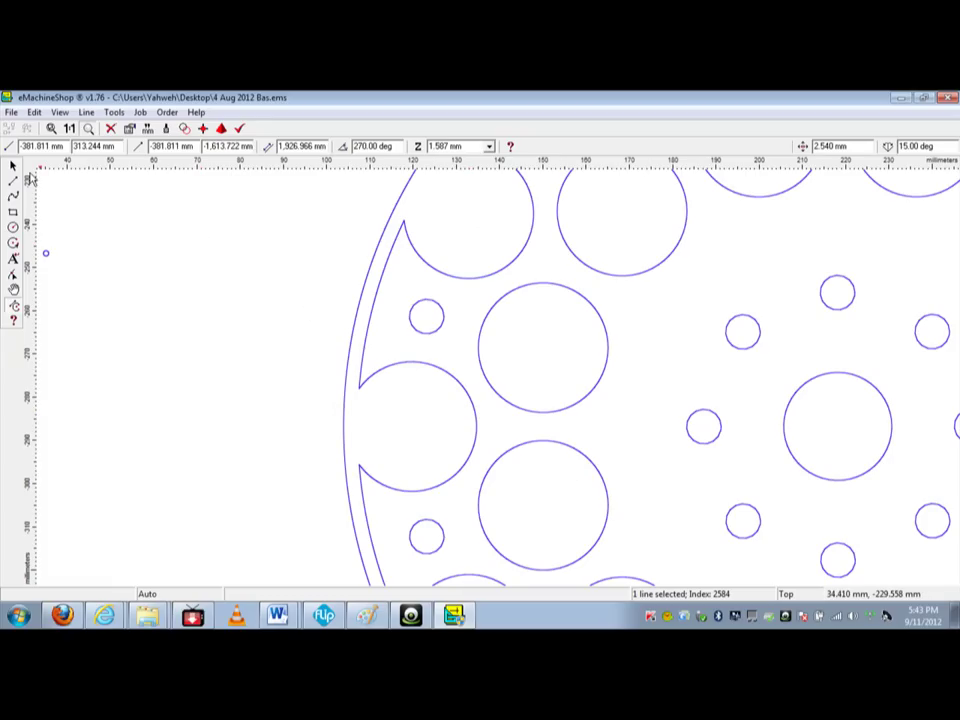
pyautogui.click(13, 165)
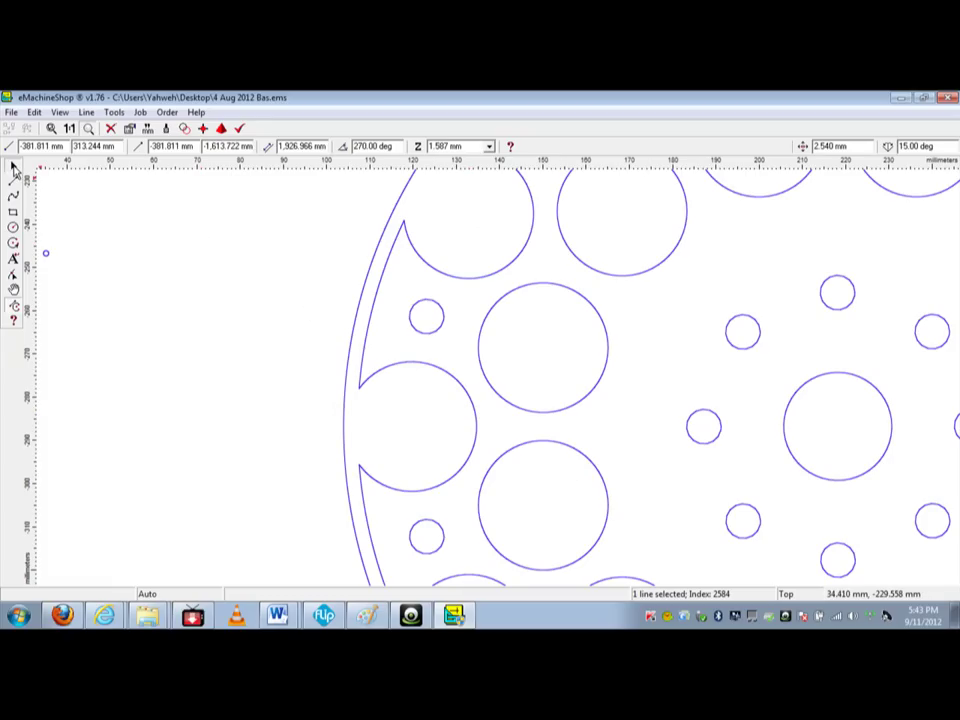
pyautogui.click(431, 305)
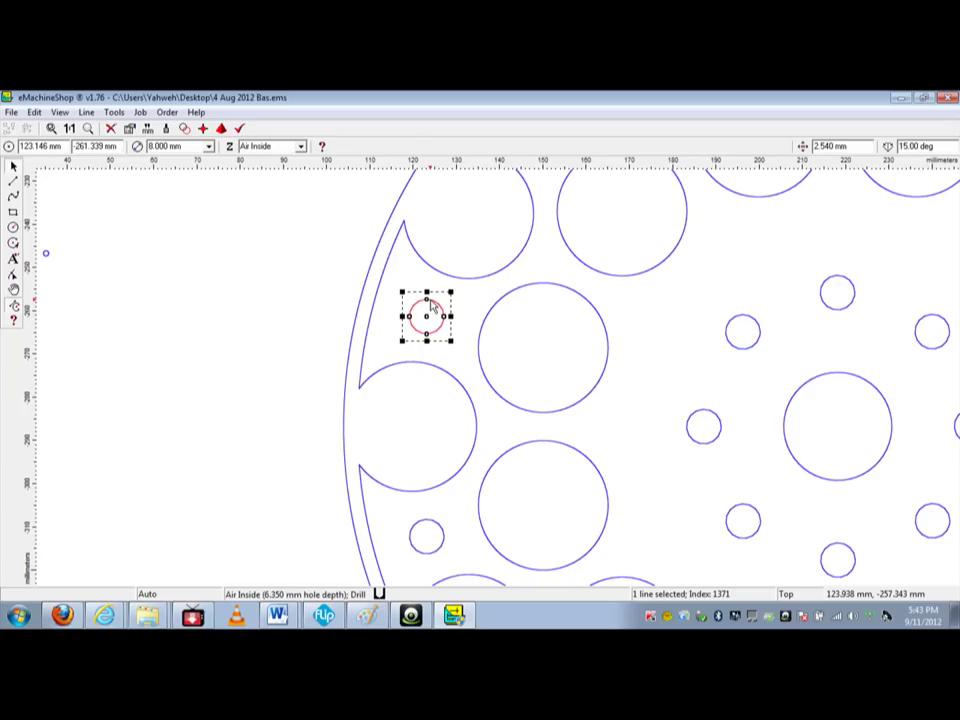
# Step: Select the disc's 24-line scalloped profile, 221.327 mm across and 1.587 mm deep
pyautogui.click(420, 368)
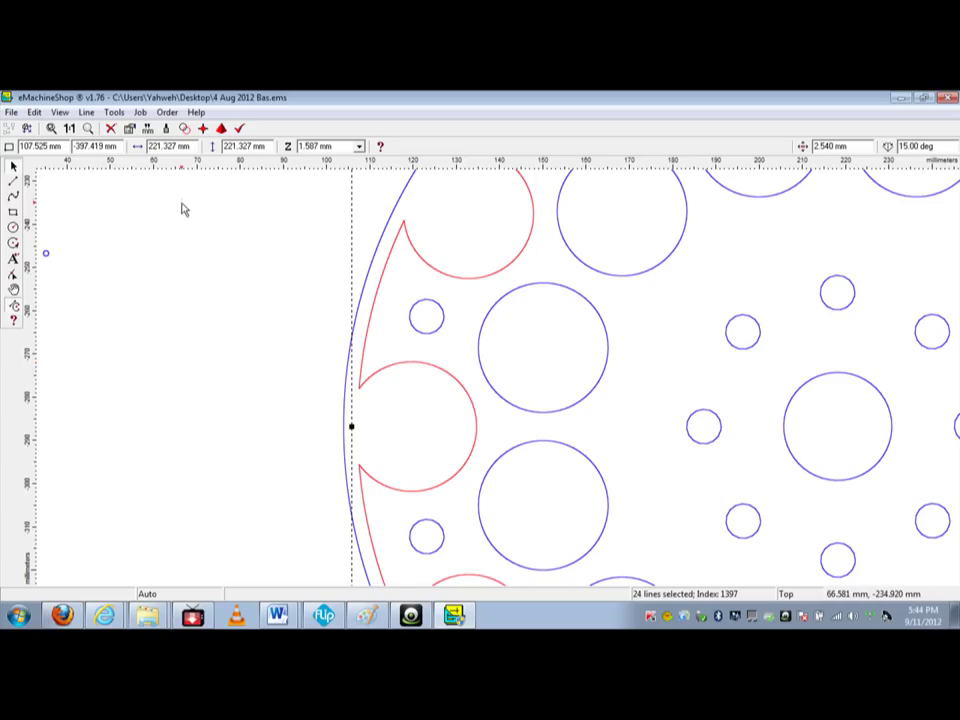
# Step: Zoom onto the rotor disc, check its 228.500 mm outer circle, then clear the selection
pyautogui.click(52, 130)
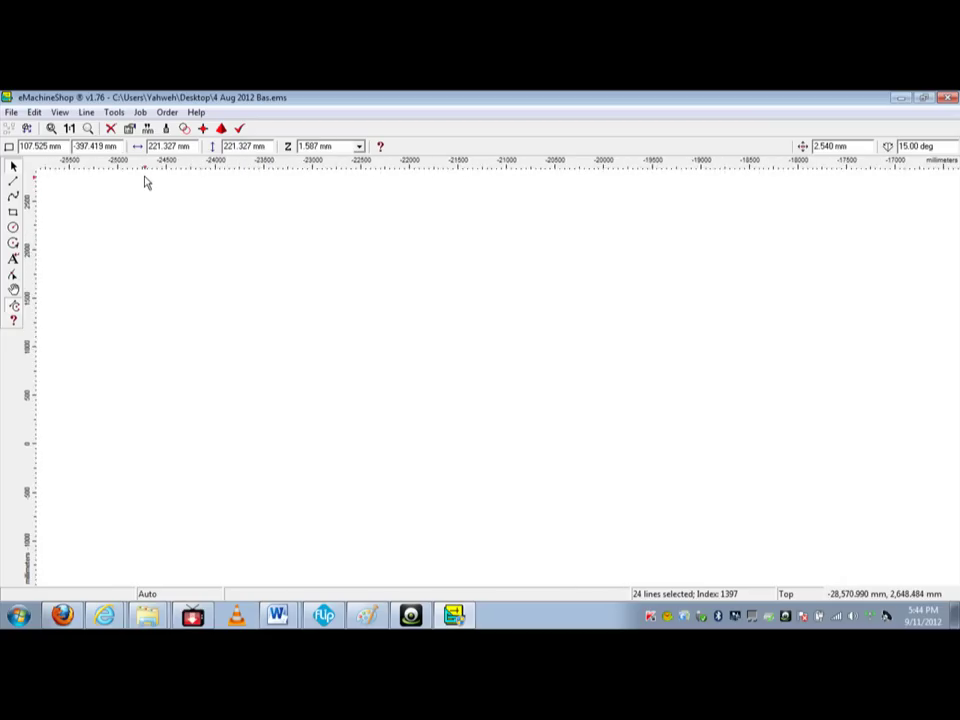
pyautogui.click(88, 129)
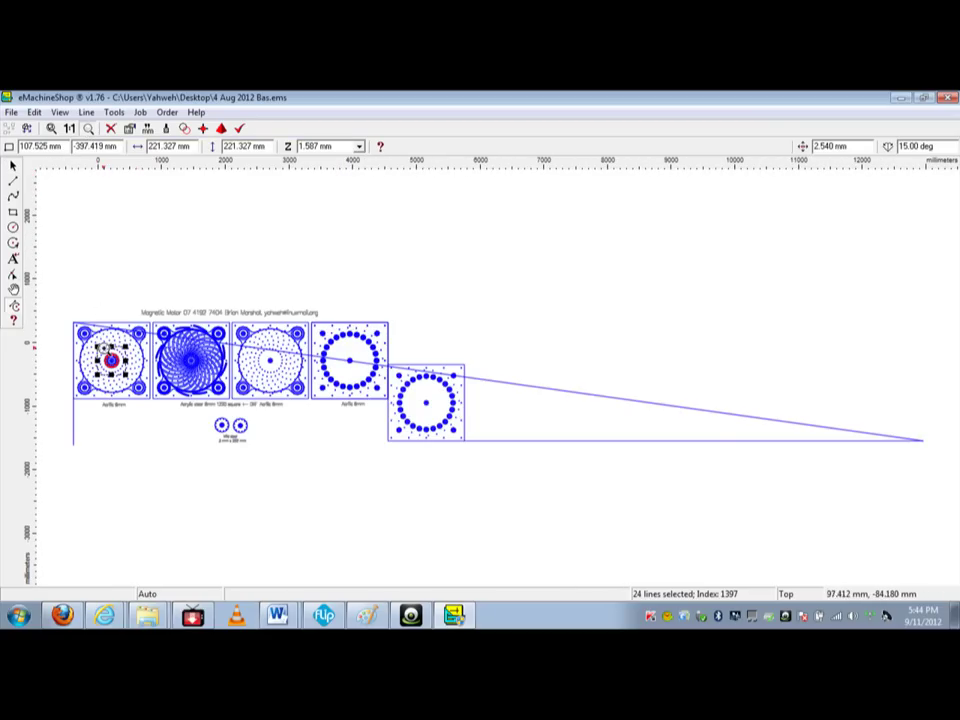
pyautogui.moveTo(100, 342); pyautogui.dragTo(123, 374)
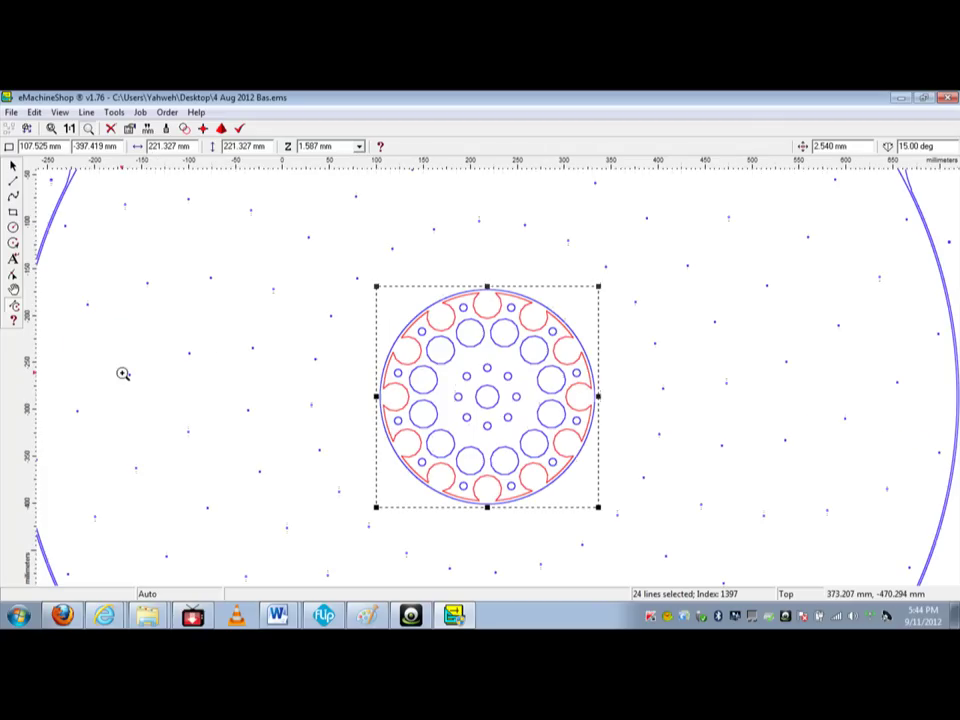
pyautogui.moveTo(352, 281)
pyautogui.mouseDown()
pyautogui.moveTo(530, 475)
pyautogui.moveTo(654, 566)
pyautogui.moveTo(688, 559)
pyautogui.mouseUp()
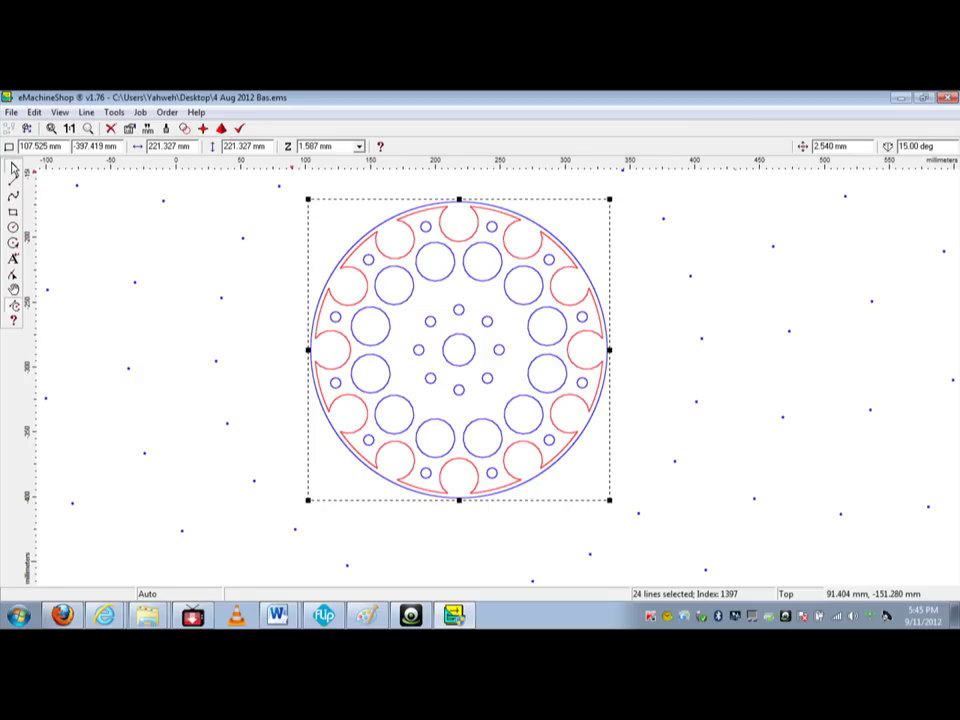
pyautogui.click(384, 219)
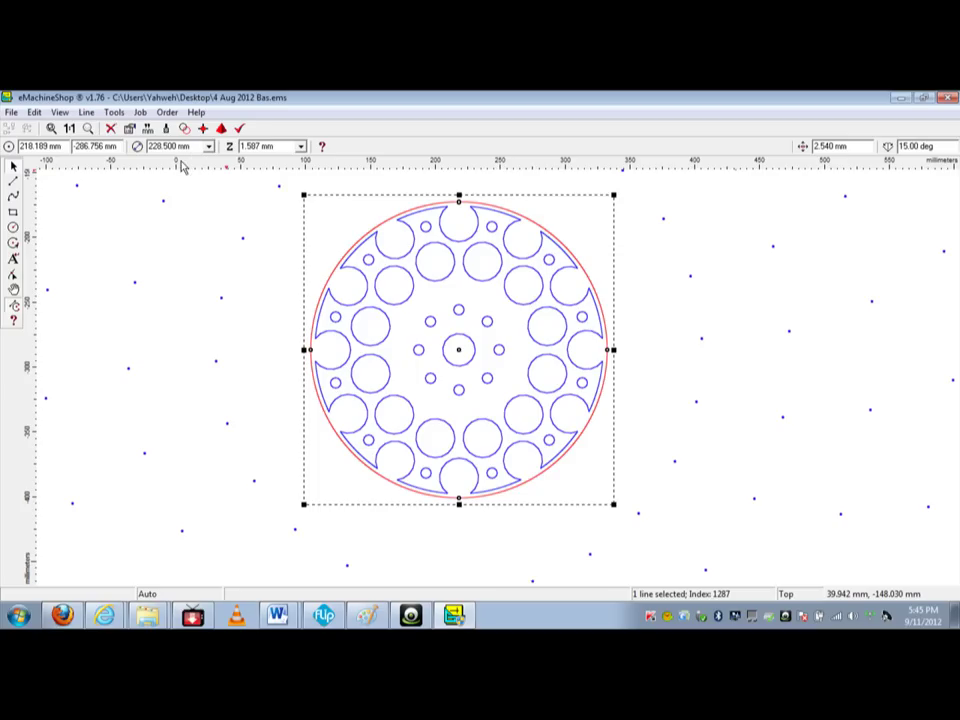
pyautogui.press('Escape')
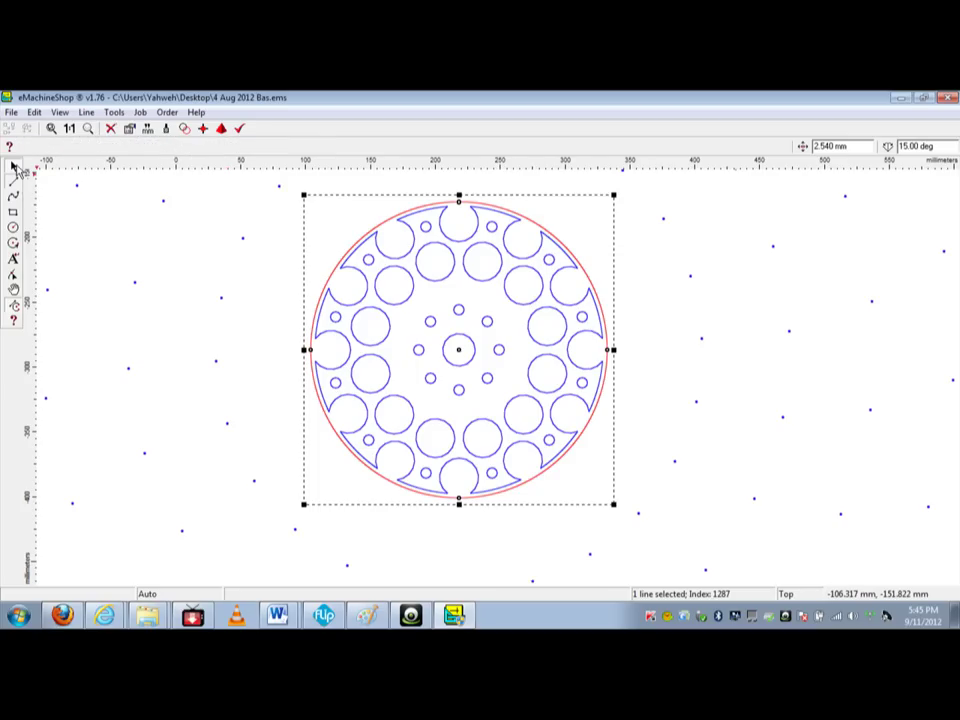
# Step: Inspect a large magnet hole and the 8.010 mm inner hole, then zoom to fit the whole layout
pyautogui.click(14, 167)
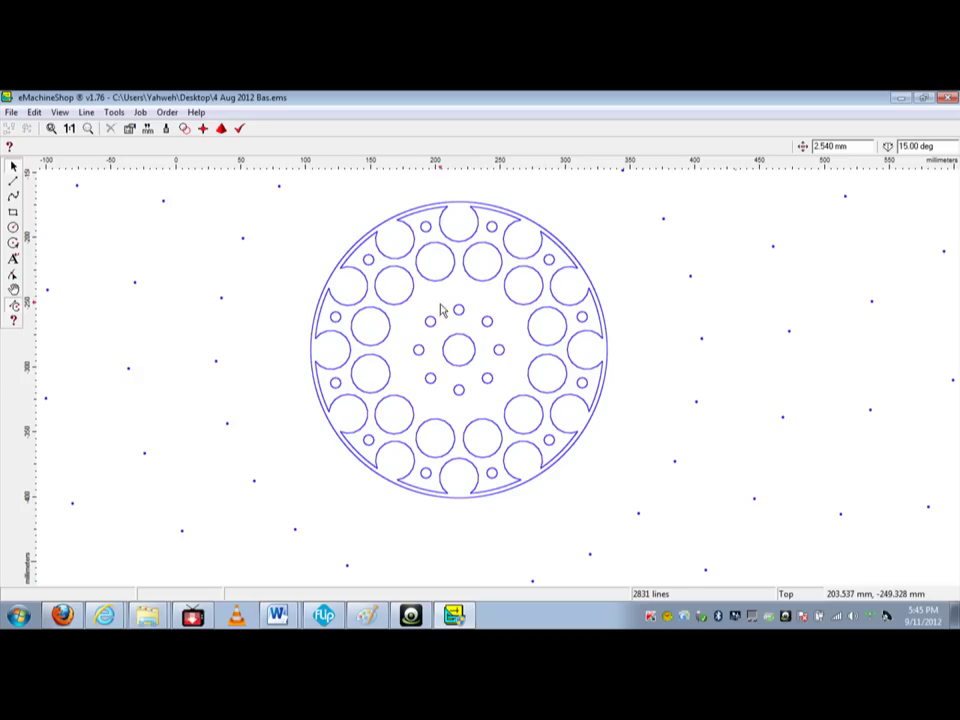
pyautogui.click(412, 281)
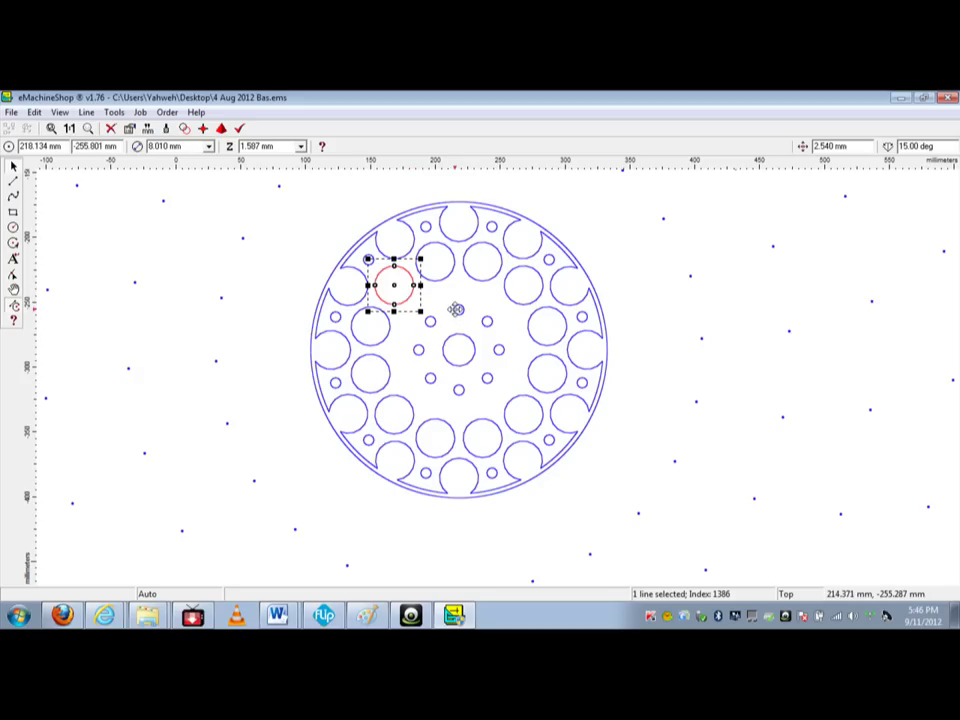
pyautogui.click(456, 310)
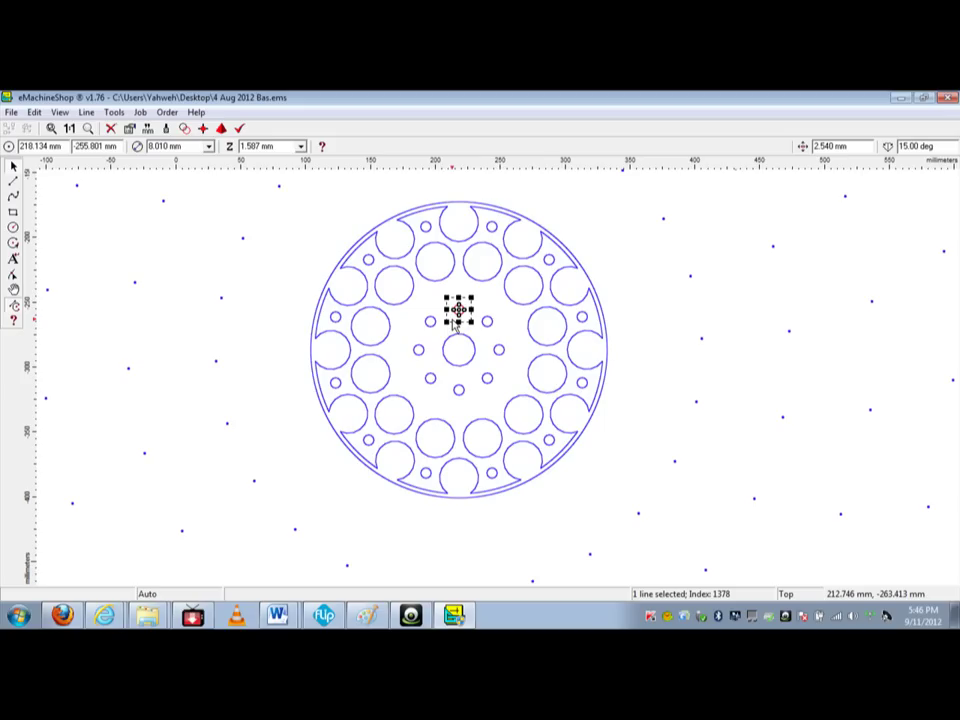
pyautogui.click(53, 130)
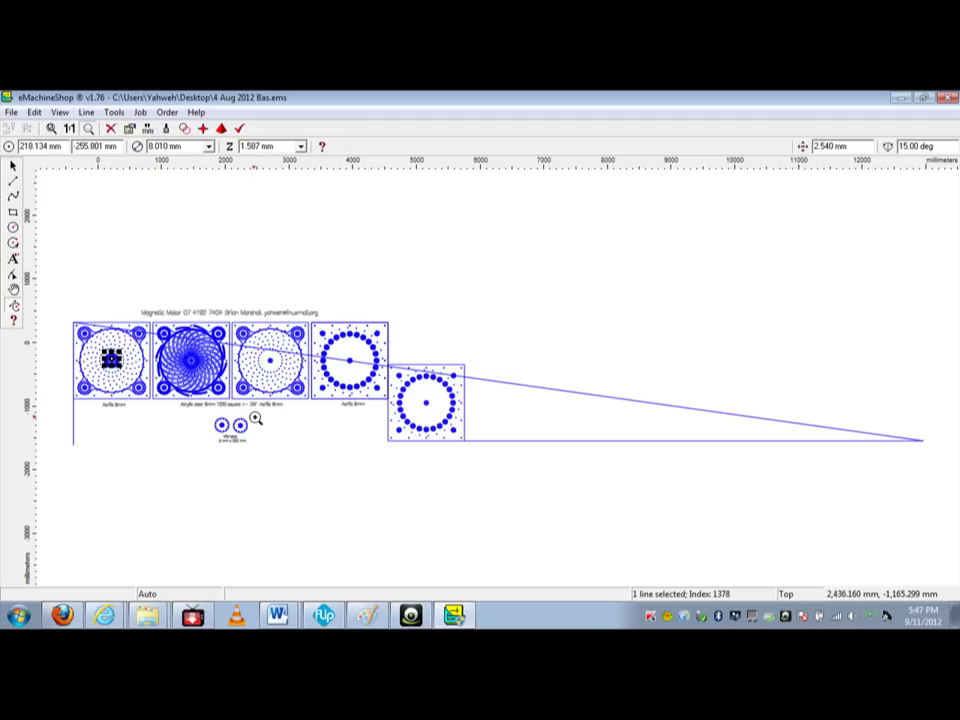
# Step: Zoom onto the mild steel discs and check the outer circle, an 8.000 mm rim hole and 25.000 mm bore
pyautogui.moveTo(258, 412); pyautogui.dragTo(214, 446)
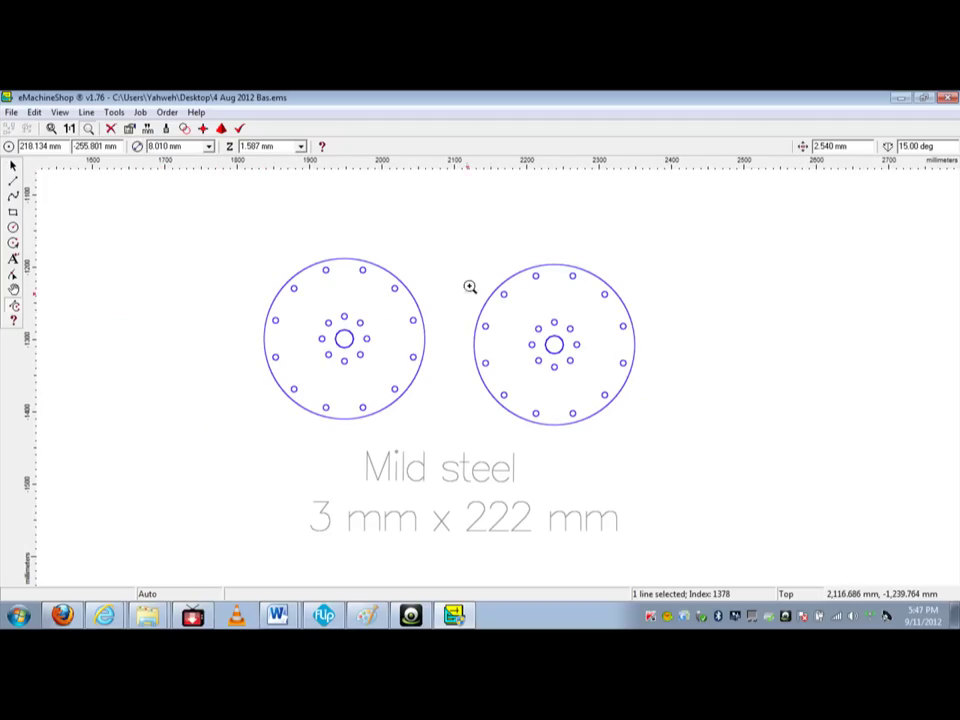
pyautogui.moveTo(463, 251)
pyautogui.mouseDown()
pyautogui.moveTo(649, 454)
pyautogui.moveTo(662, 453)
pyautogui.mouseUp()
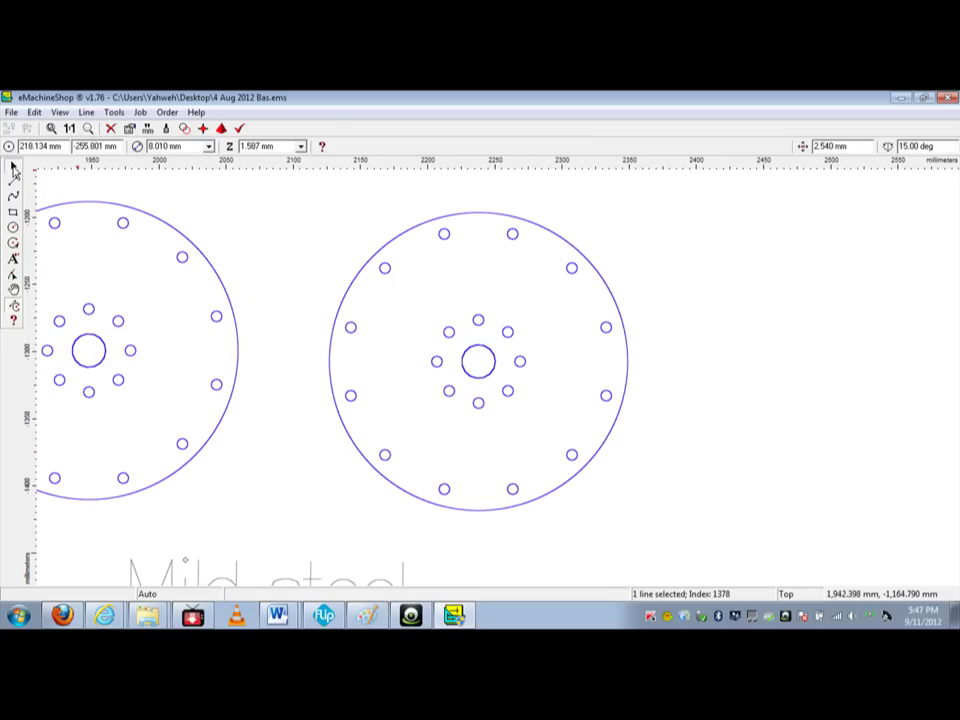
pyautogui.click(128, 213)
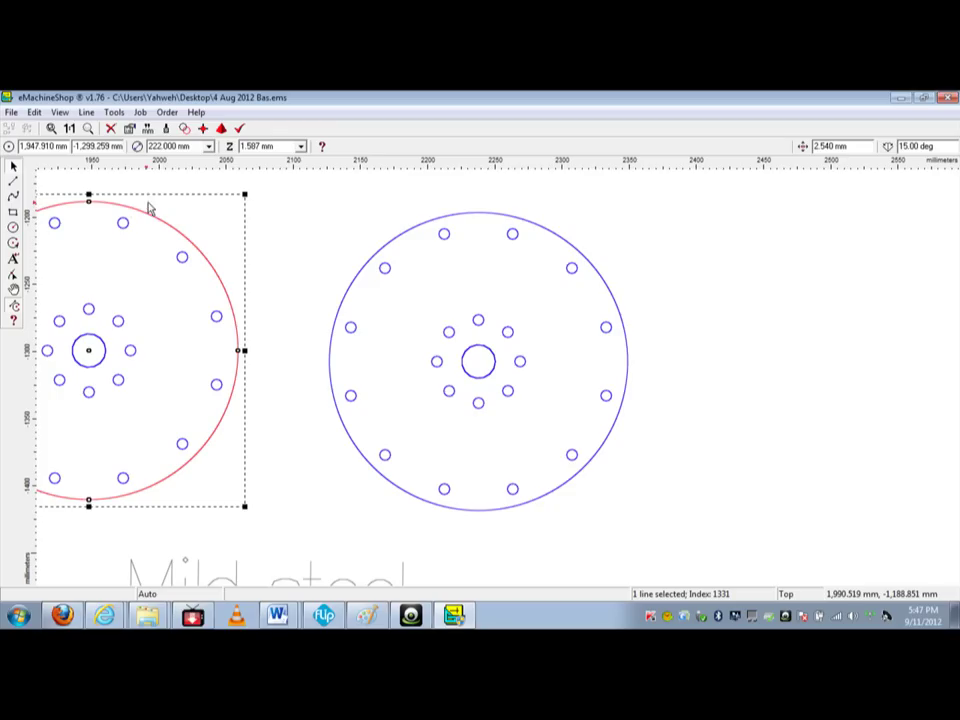
pyautogui.click(185, 263)
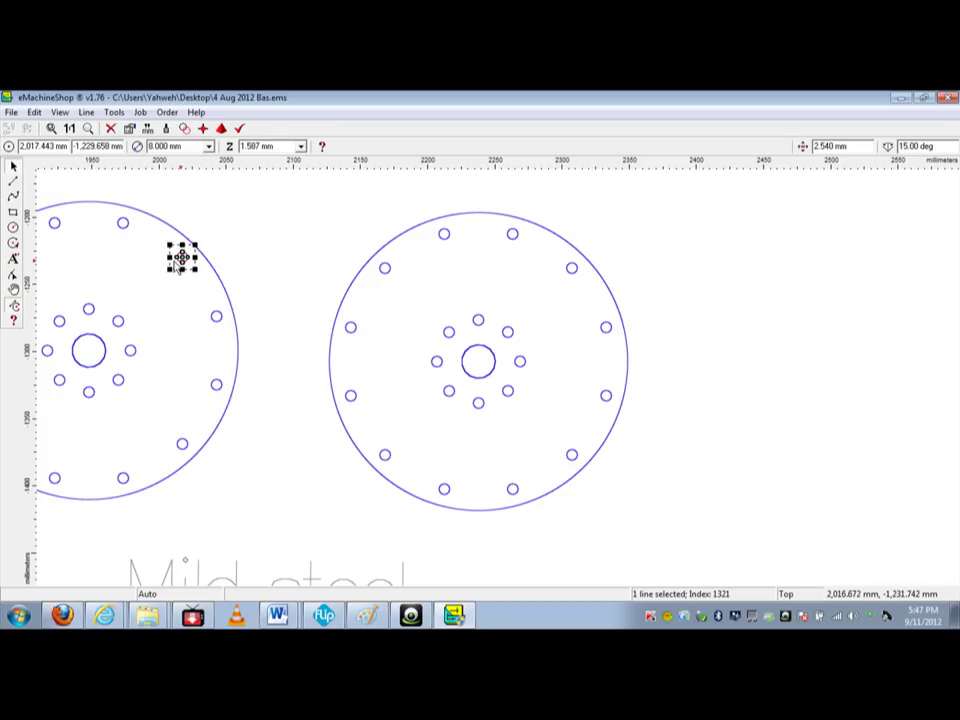
pyautogui.click(88, 307)
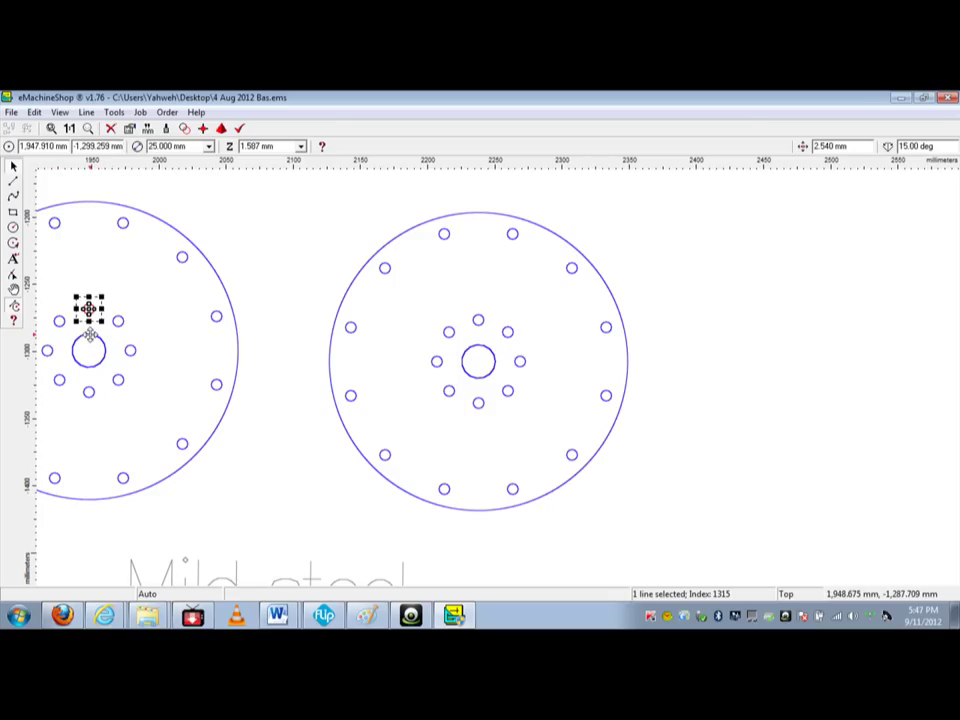
pyautogui.click(89, 335)
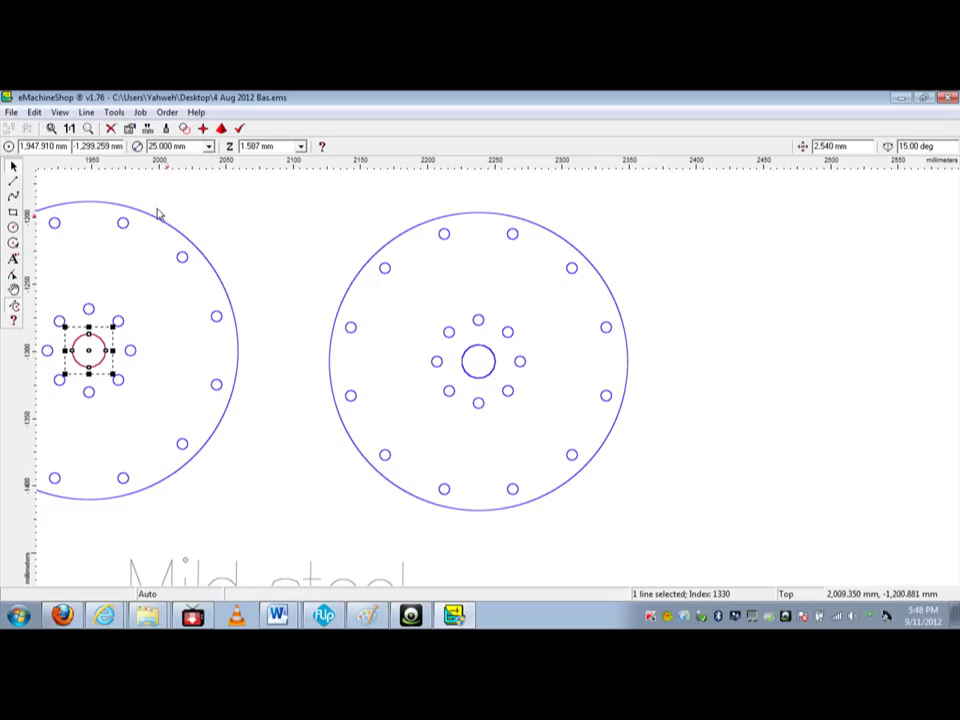
pyautogui.click(52, 130)
pyautogui.click(52, 130)
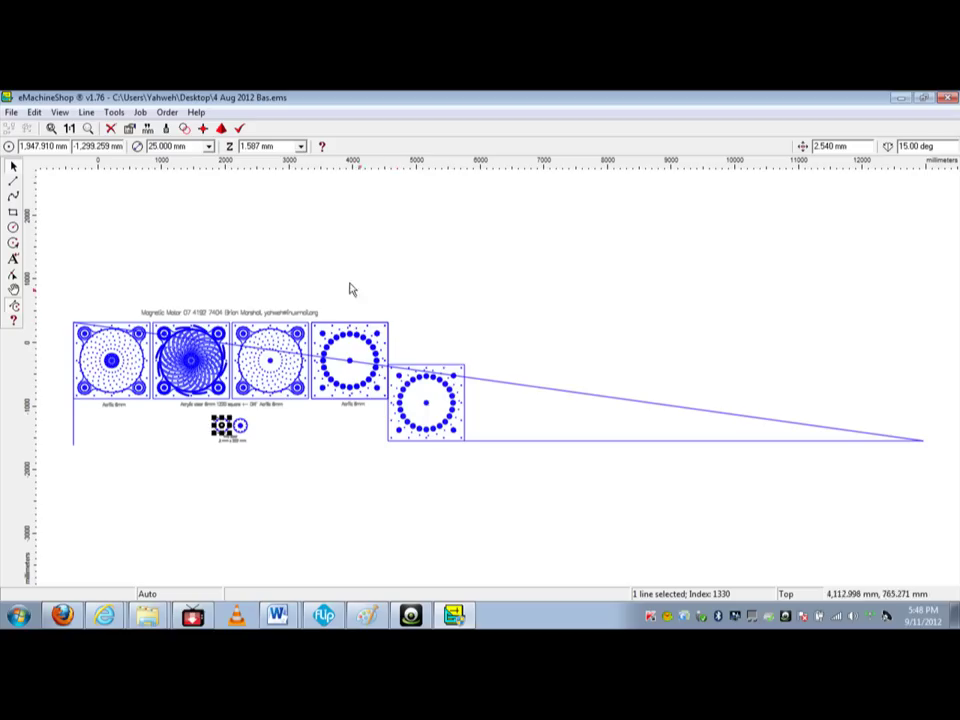
pyautogui.click(88, 128)
pyautogui.moveTo(336, 298); pyautogui.dragTo(489, 407)
pyautogui.moveTo(375, 255); pyautogui.dragTo(511, 447)
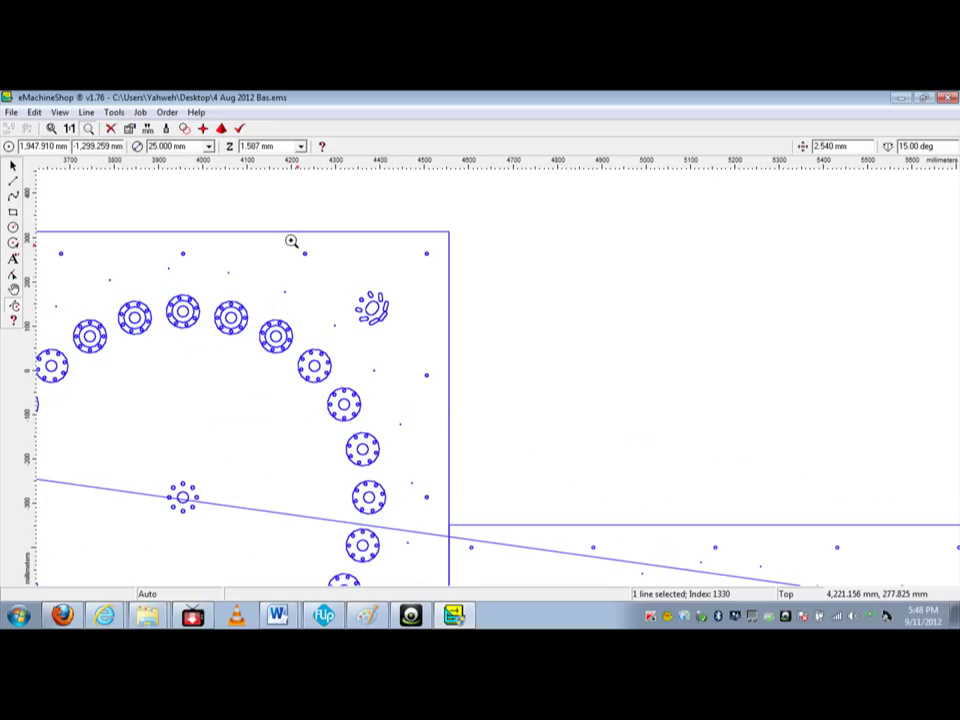
pyautogui.press('Escape')
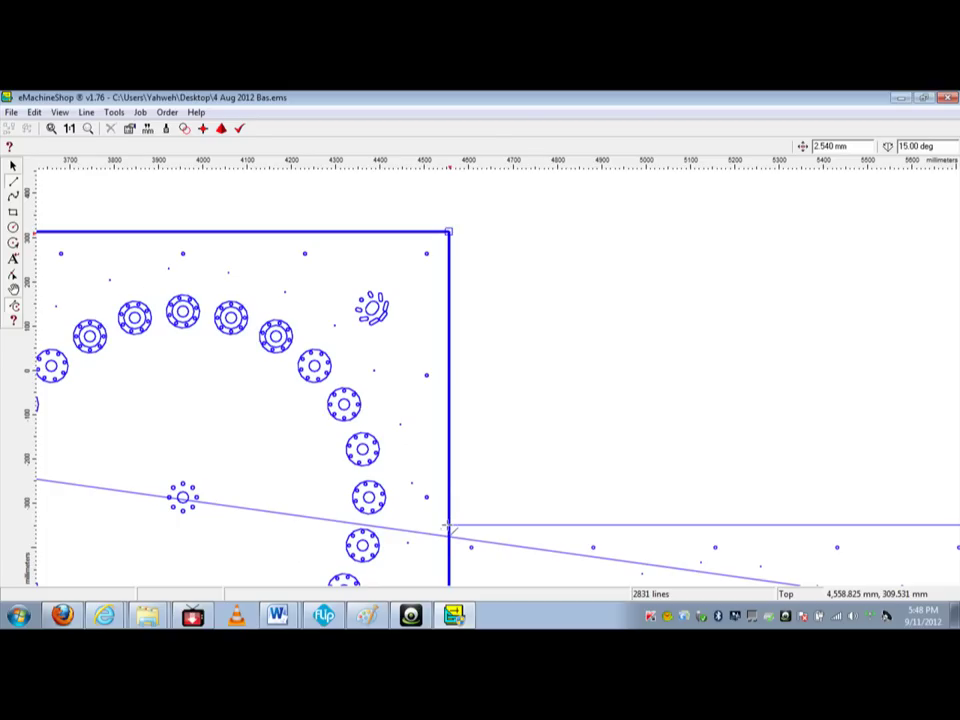
# Step: Select the square panel's 4-line 1,200 x 1,200 mm outline with the Select arrow
pyautogui.click(449, 525)
pyautogui.click(386, 352)
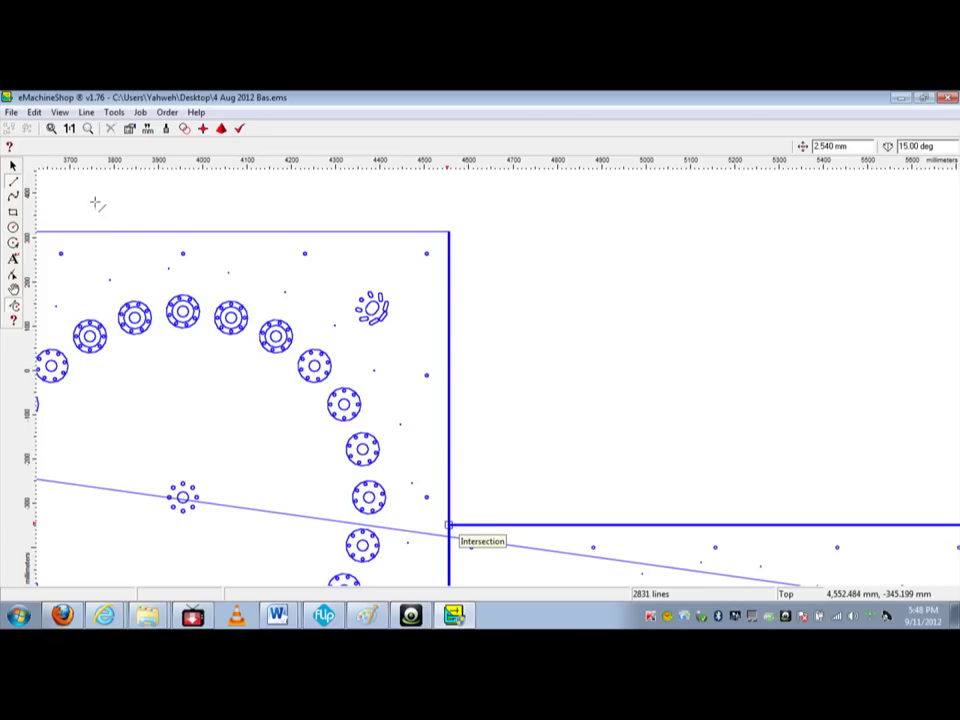
pyautogui.click(13, 166)
pyautogui.click(13, 181)
pyautogui.click(13, 167)
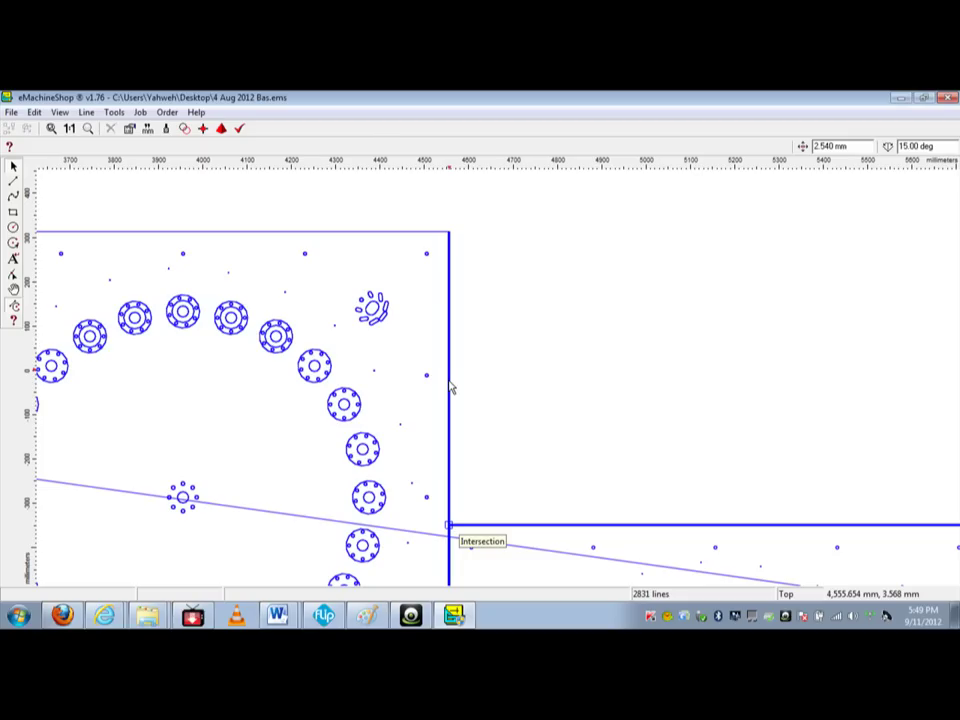
pyautogui.click(449, 383)
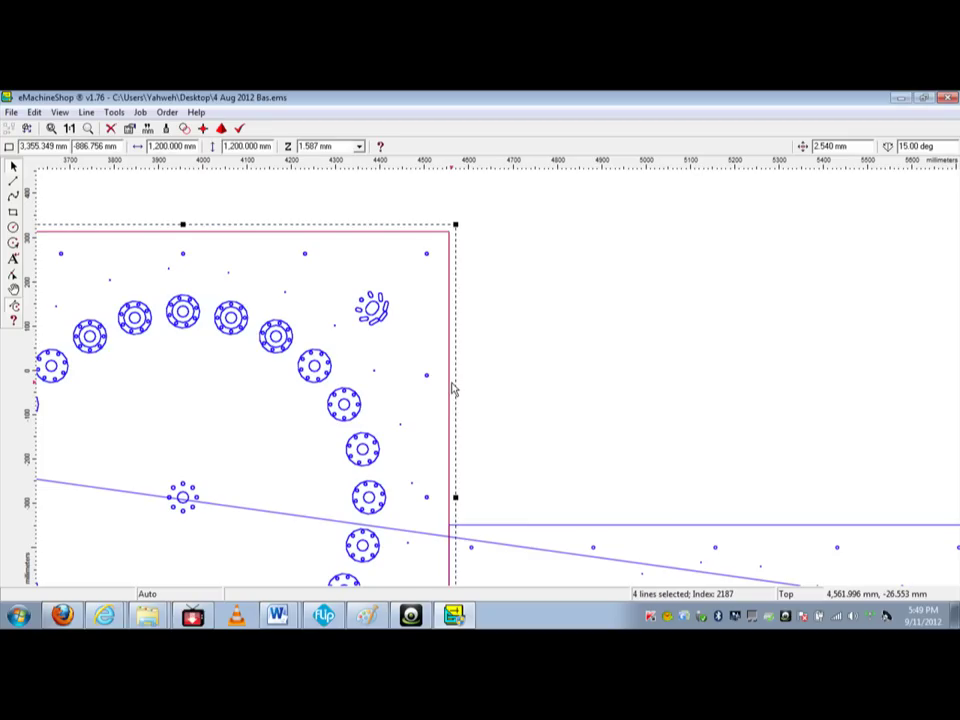
# Step: Move the square outline left, then further left and slightly up, and deselect it
pyautogui.moveTo(451, 383); pyautogui.dragTo(402, 381)
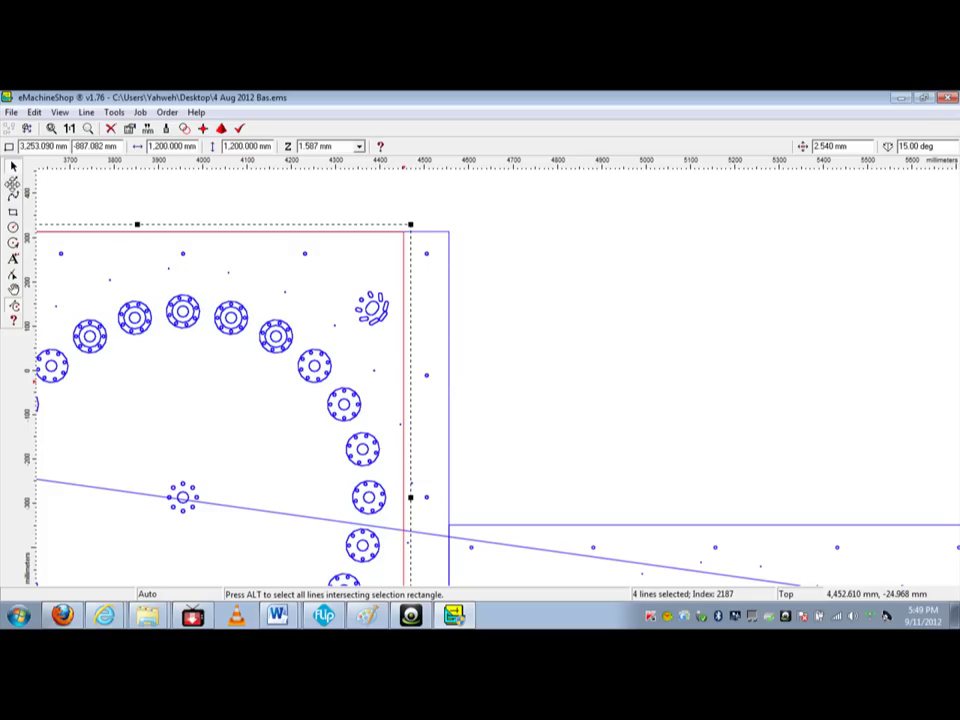
pyautogui.click(14, 170)
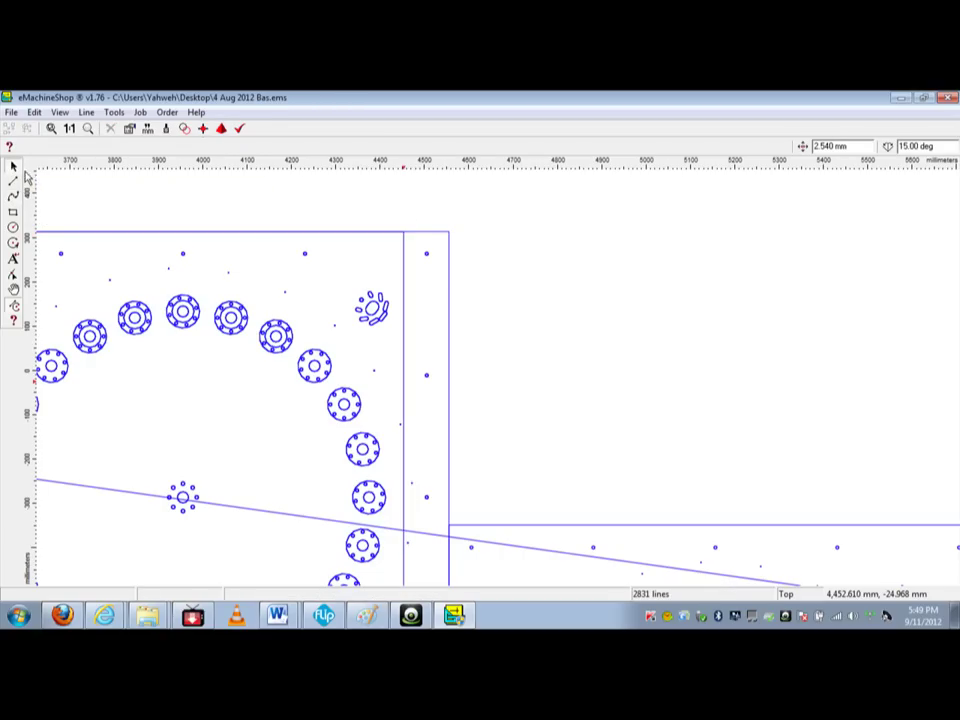
pyautogui.click(450, 377)
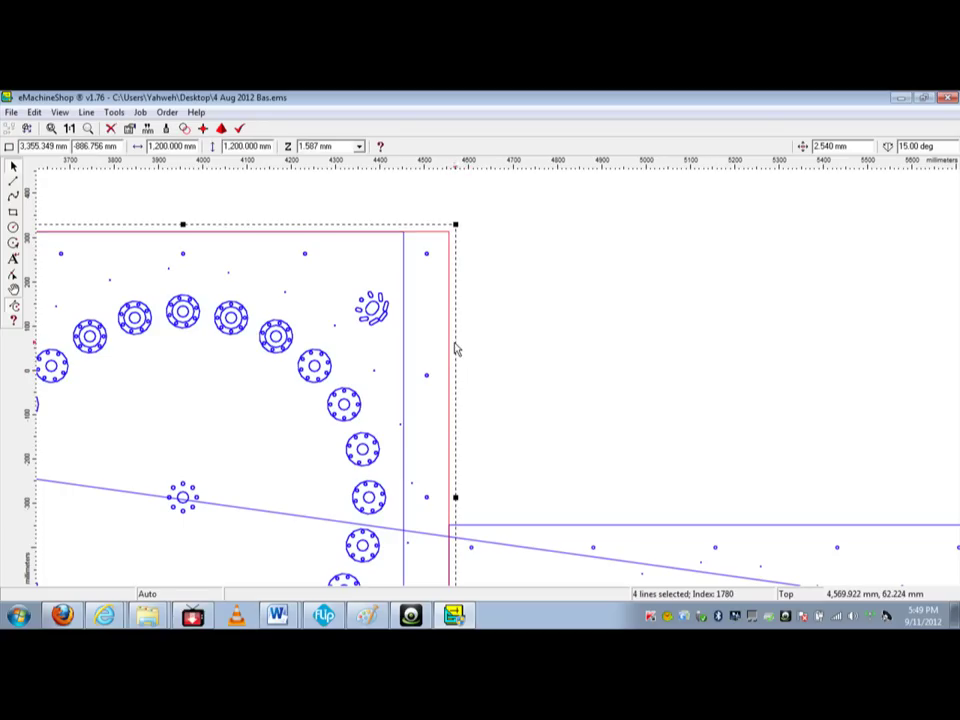
pyautogui.moveTo(451, 341); pyautogui.dragTo(364, 330)
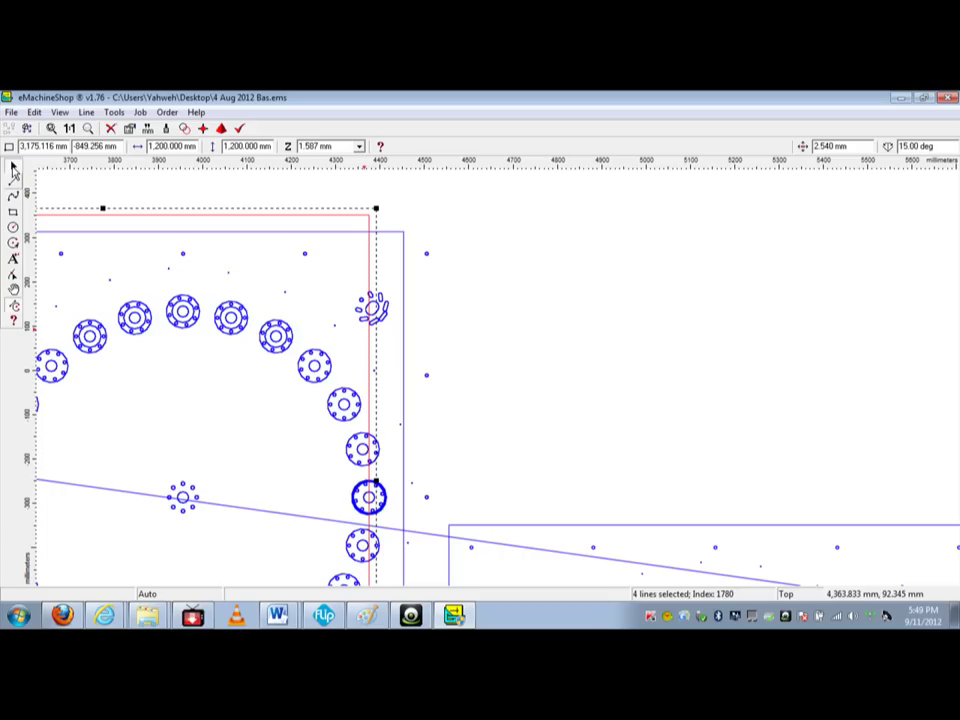
pyautogui.click(14, 170)
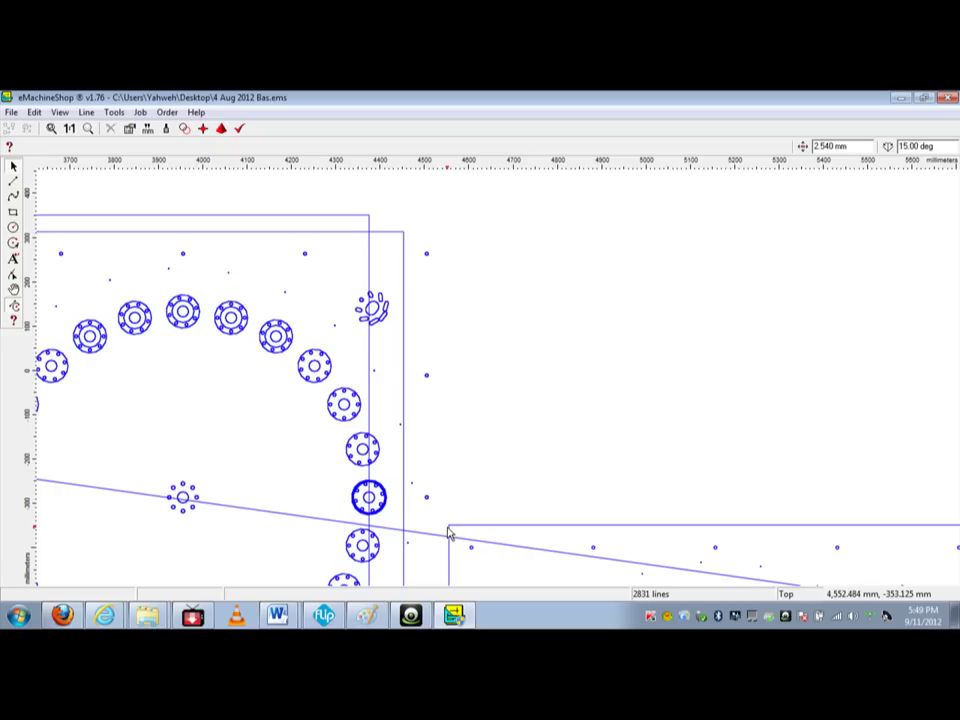
# Step: Start a line at the outline's top-right corner with the Line tool
pyautogui.click(13, 181)
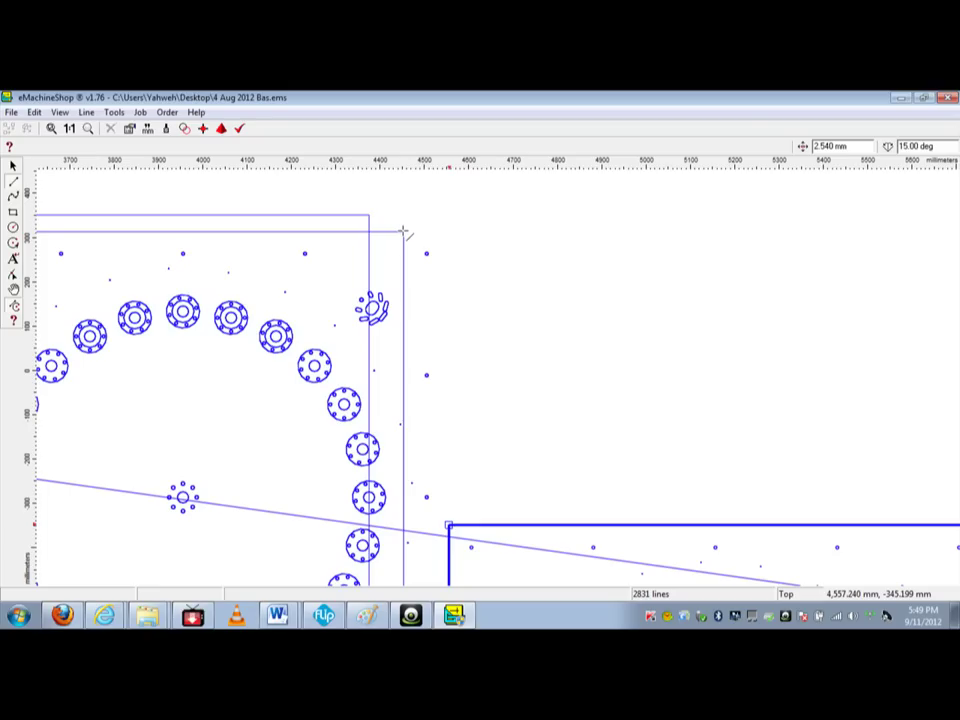
pyautogui.click(403, 232)
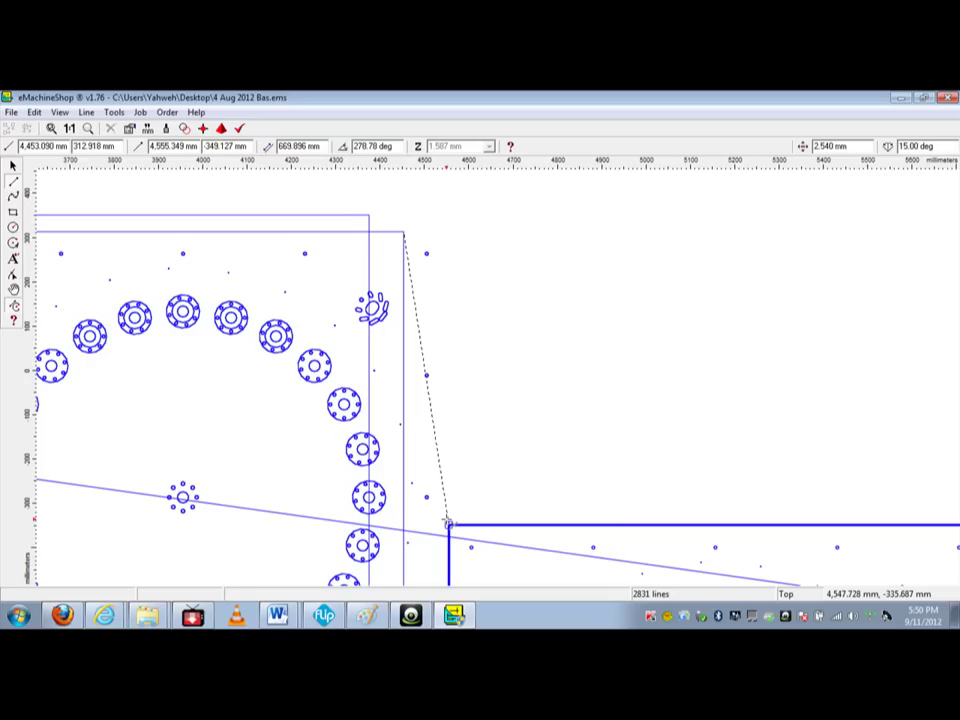
# Step: End the 669.9 mm sloped line at the lower rectangle's corner and deselect it
pyautogui.click(448, 522)
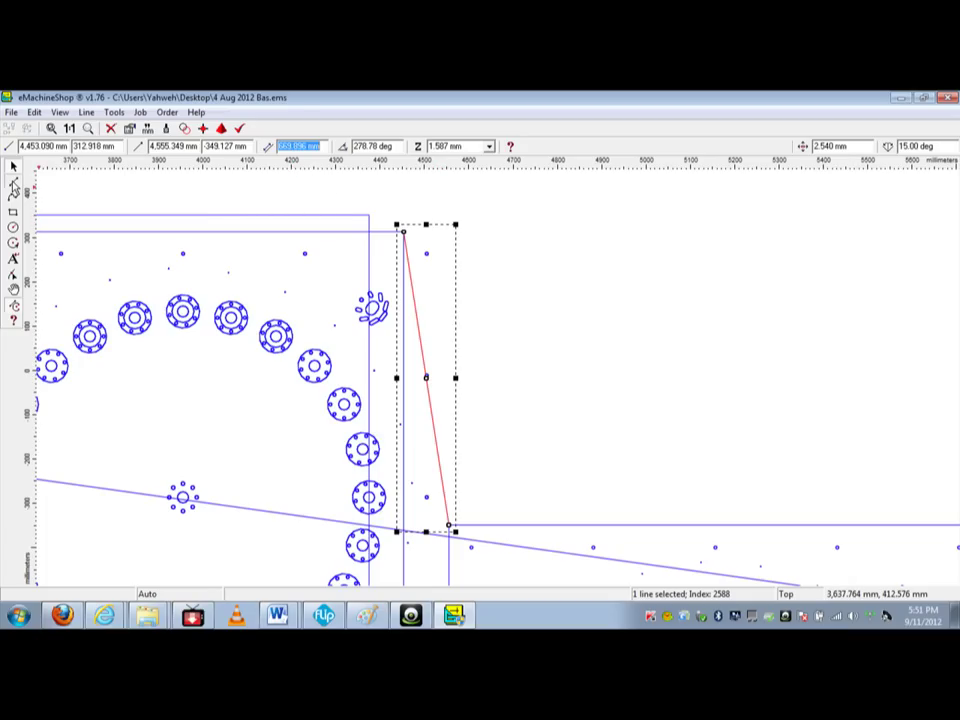
pyautogui.click(14, 186)
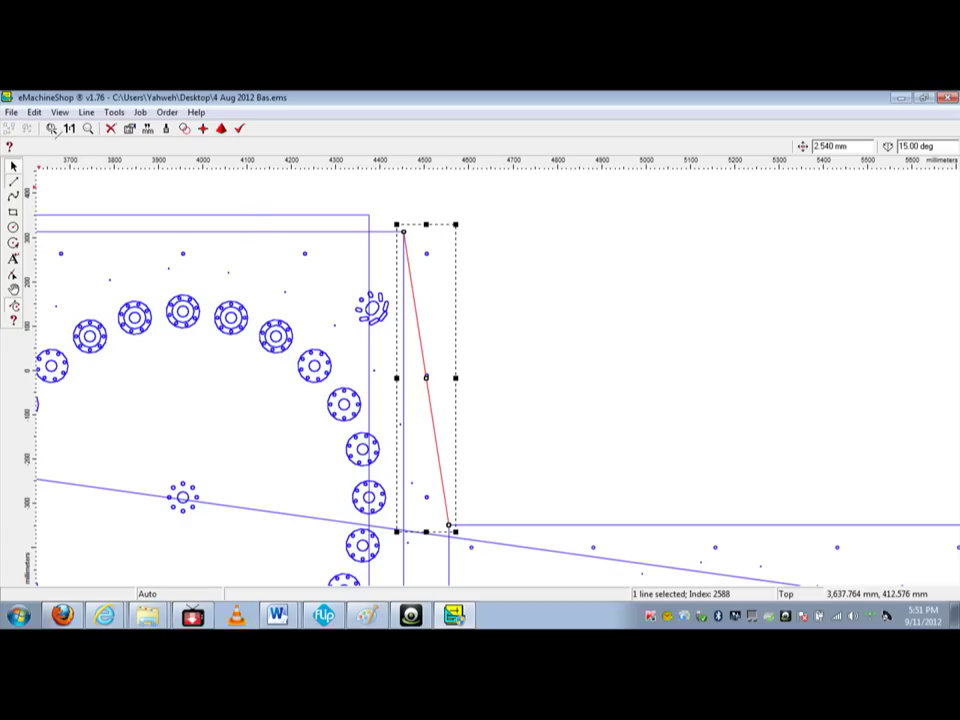
pyautogui.press('Escape')
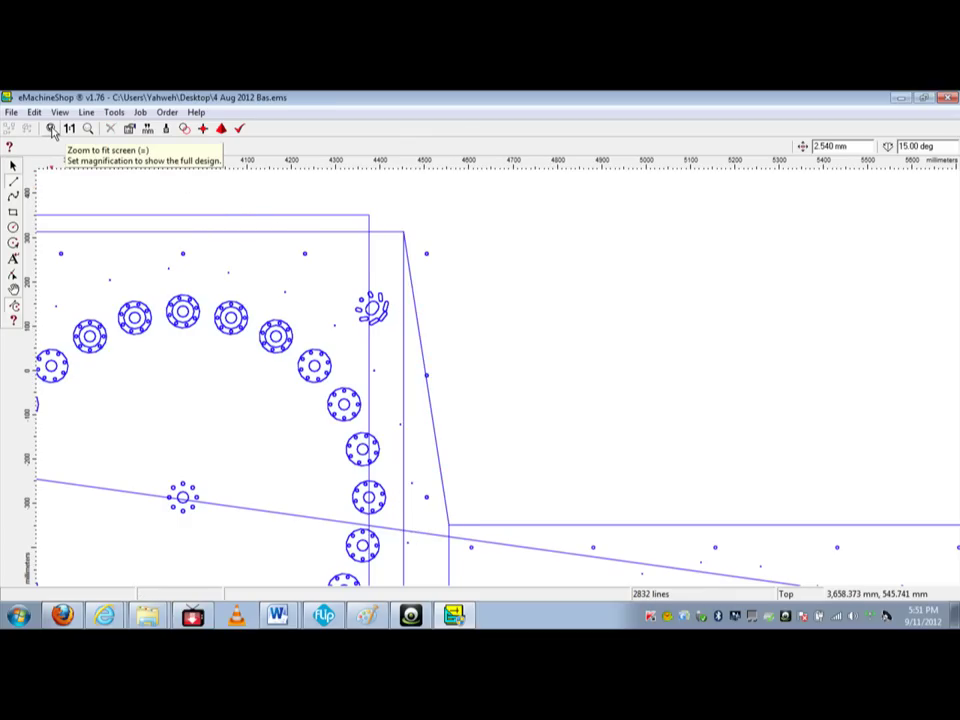
# Step: Zoom from the full design into the spiral disc with its curved slots and hub holes
pyautogui.click(52, 130)
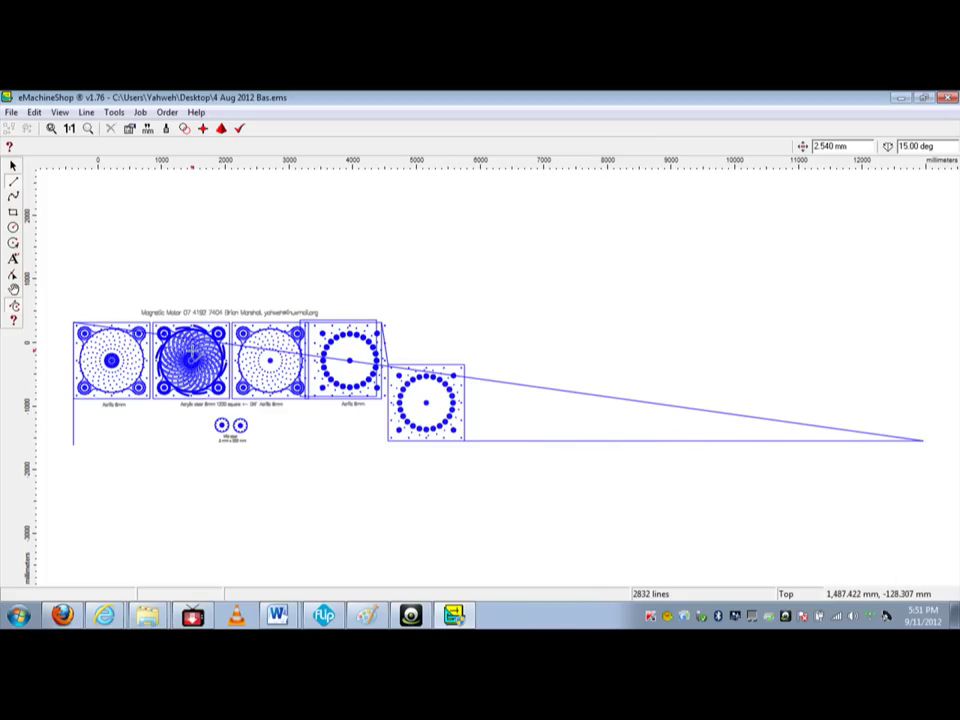
pyautogui.click(88, 129)
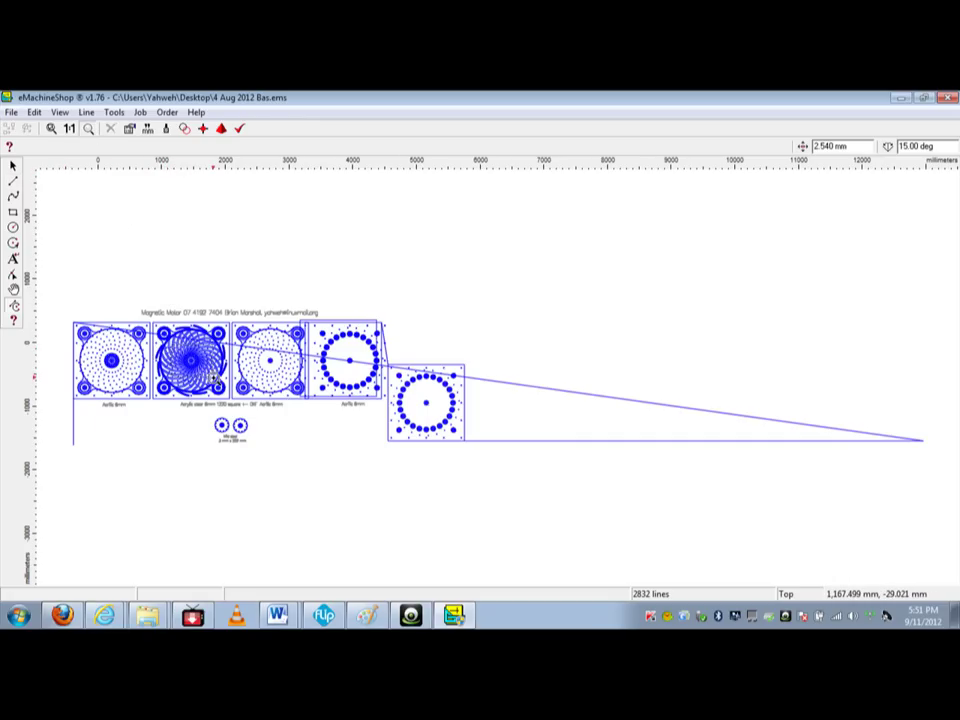
pyautogui.moveTo(160, 285); pyautogui.dragTo(214, 378)
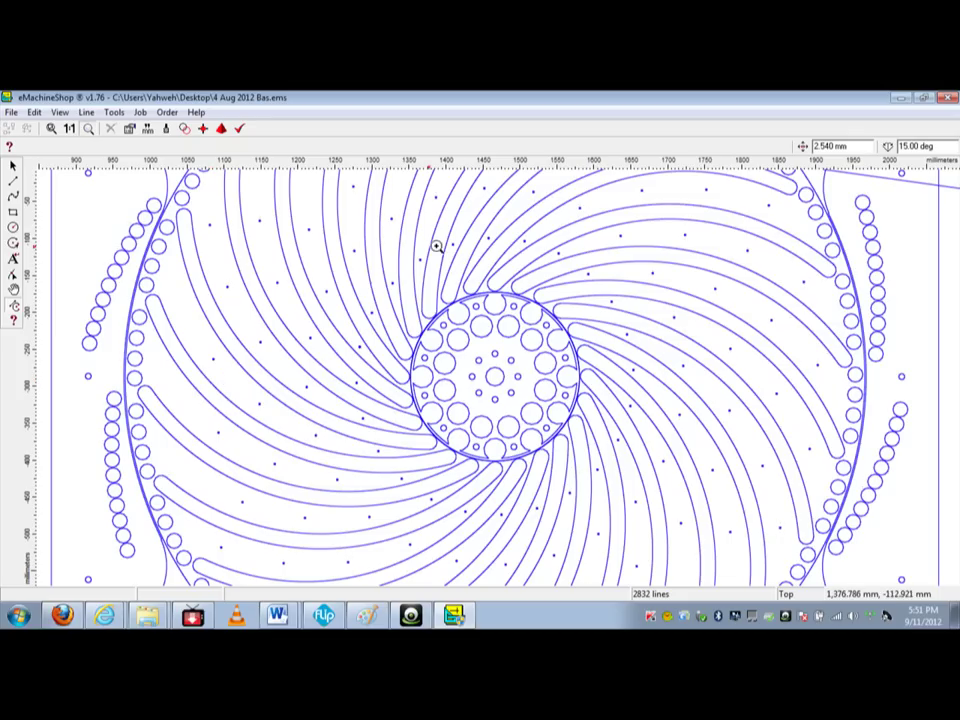
pyautogui.click(367, 618)
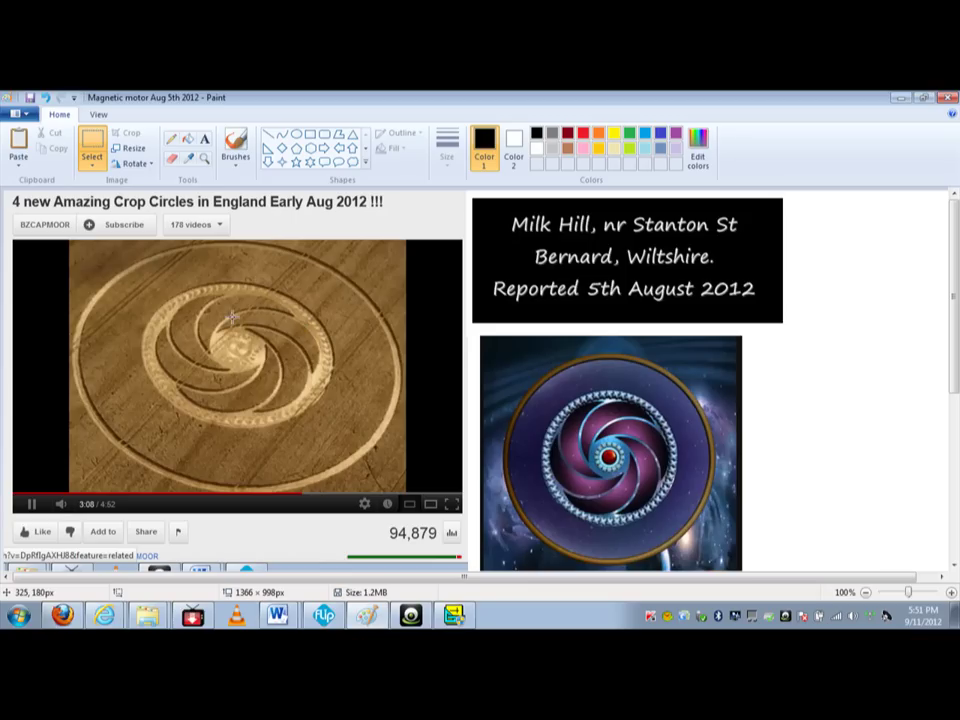
pyautogui.click(371, 618)
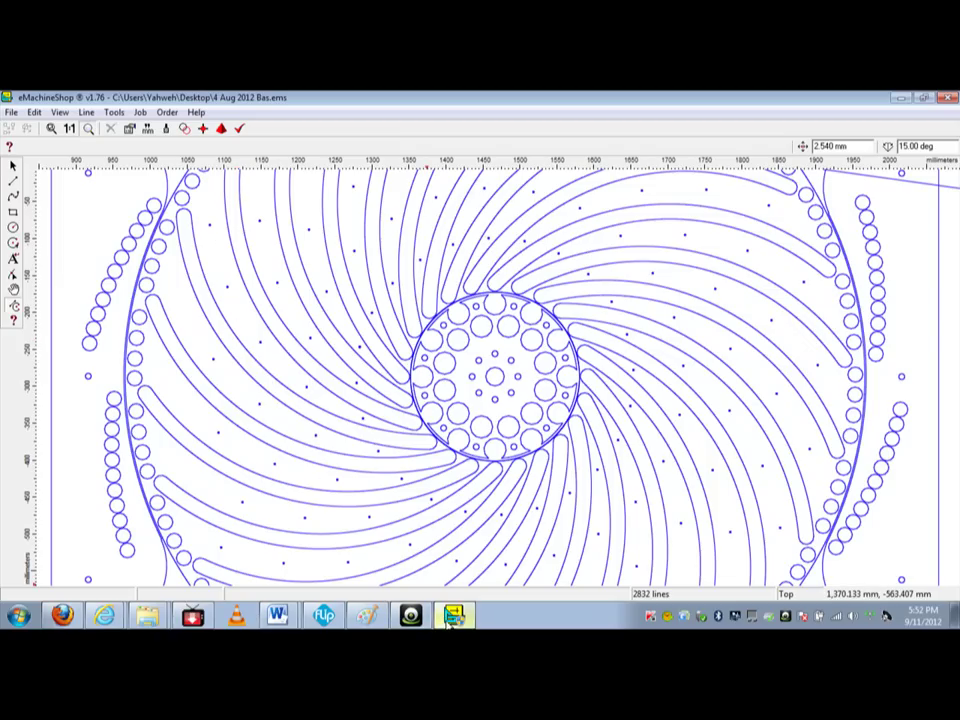
# Step: Compare the spiral drawing with the Milk Hill crop-circle image in Paint, then return
pyautogui.click(368, 617)
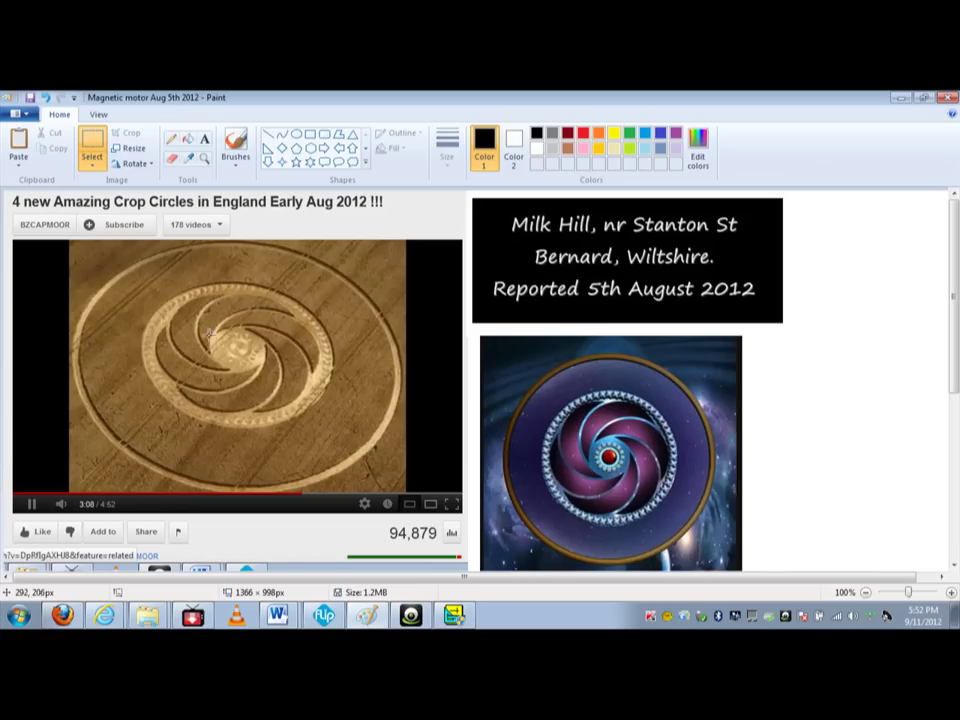
pyautogui.click(369, 620)
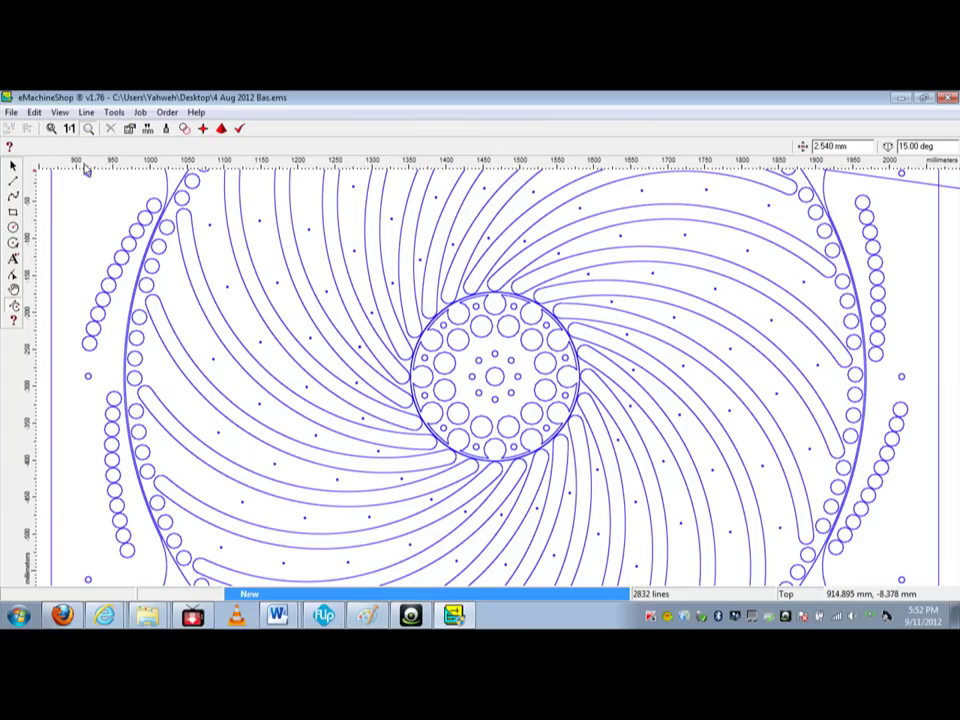
# Step: Fit the whole design, then zoom to the full spiral plate and its corner magnet rings
pyautogui.click(52, 131)
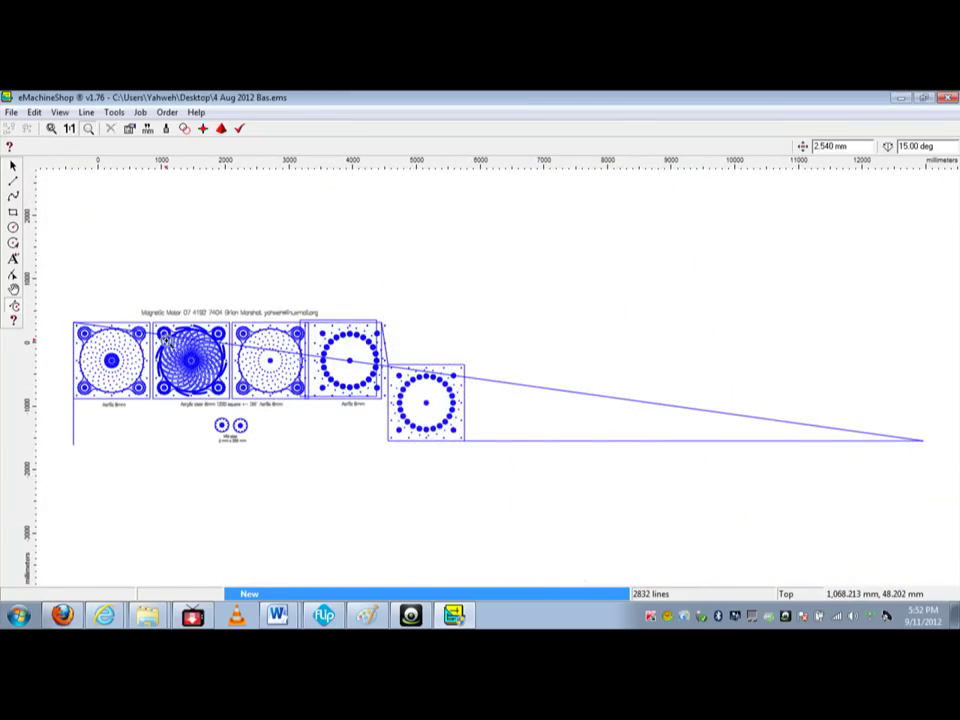
pyautogui.moveTo(165, 340); pyautogui.dragTo(242, 404)
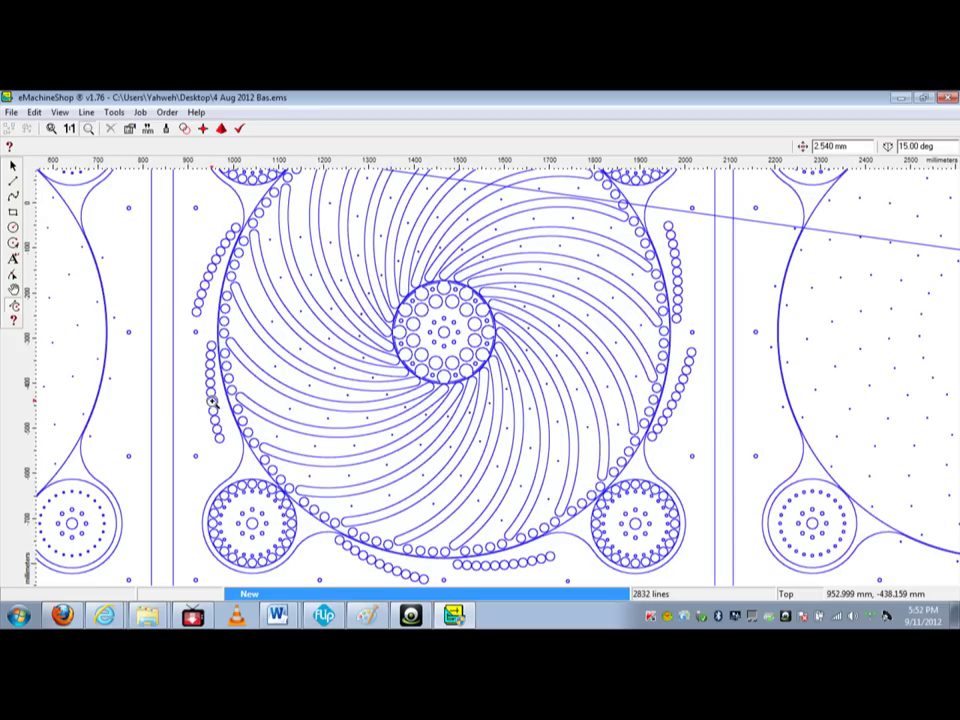